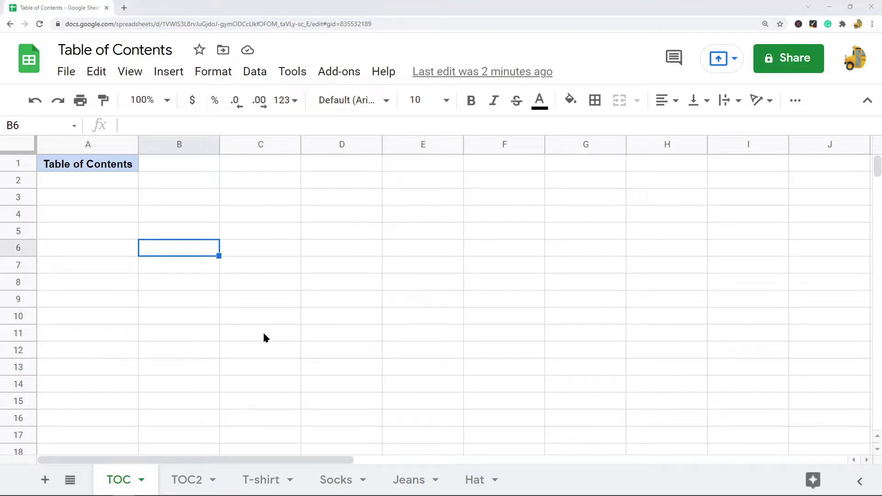
# Step: Select cell A2 on the TOC sheet, then switch to the T-shirt sheet
pyautogui.click(95, 182)
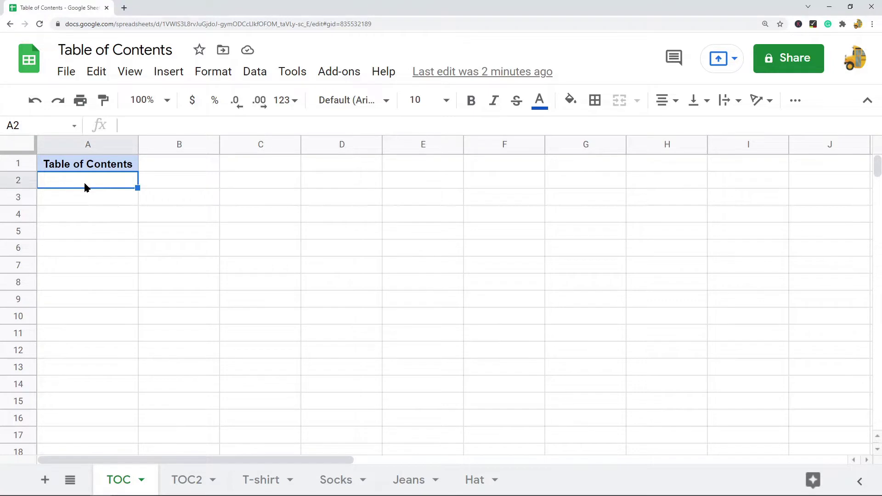
pyautogui.click(260, 480)
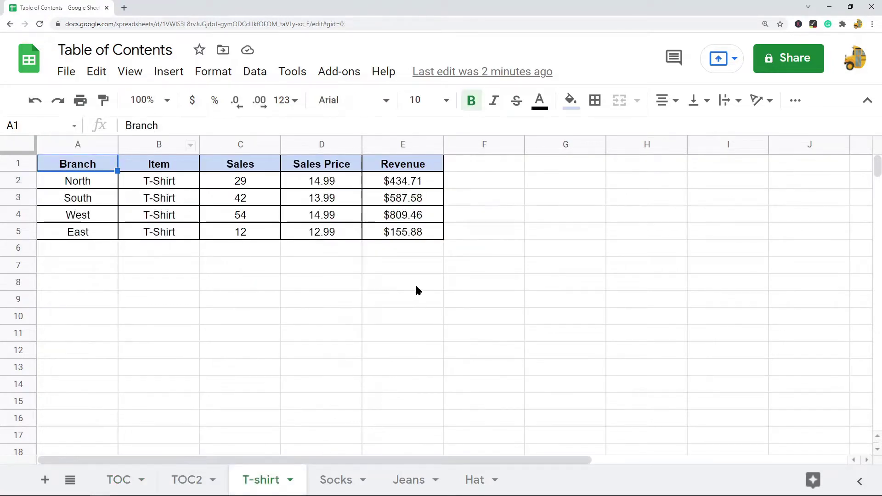
# Step: Delete the T-shirt, Socks, Jeans and Hat links from TOC2 cells A2:A5, then return to TOC
pyautogui.click(186, 480)
pyautogui.scroll(2, 198, 257)
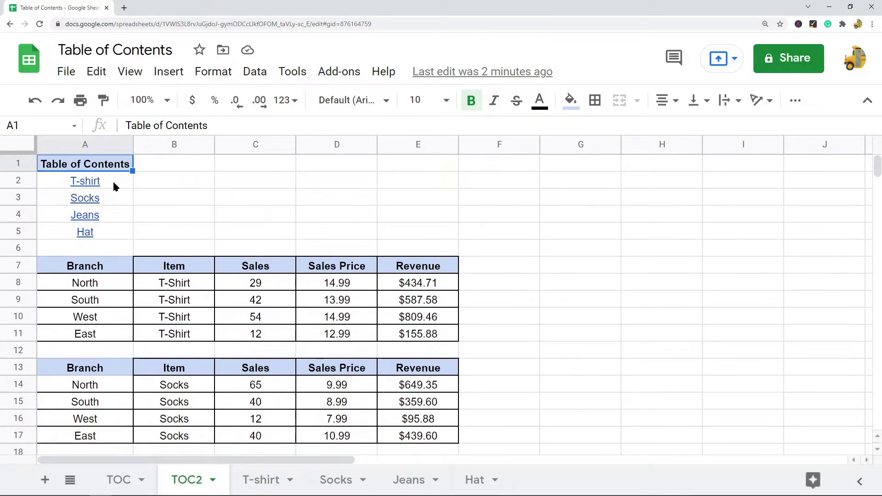
pyautogui.scroll(-7, 236, 307)
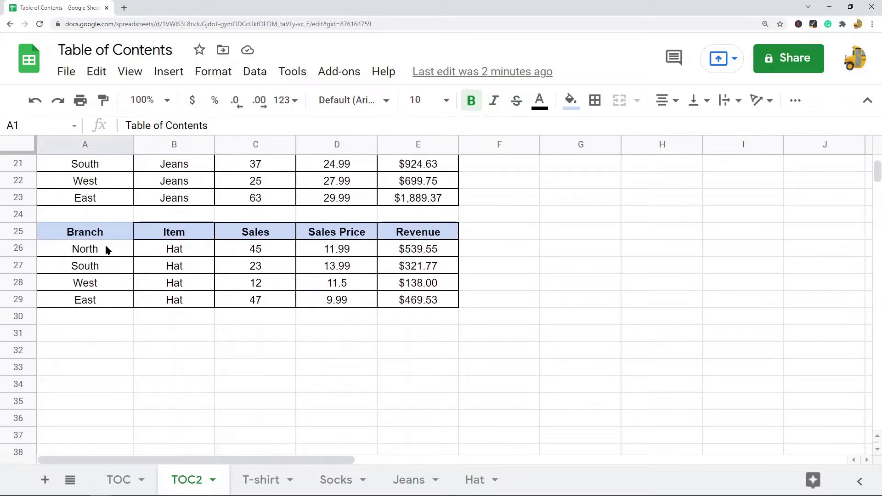
pyautogui.moveTo(100, 235); pyautogui.dragTo(101, 248)
pyautogui.moveTo(371, 317); pyautogui.dragTo(433, 305)
pyautogui.scroll(7, 535, 370)
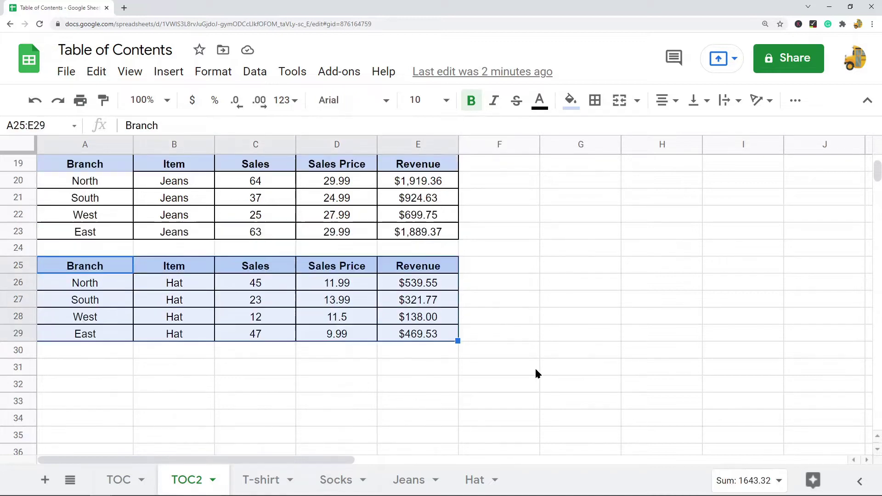
pyautogui.moveTo(72, 235); pyautogui.dragTo(79, 183)
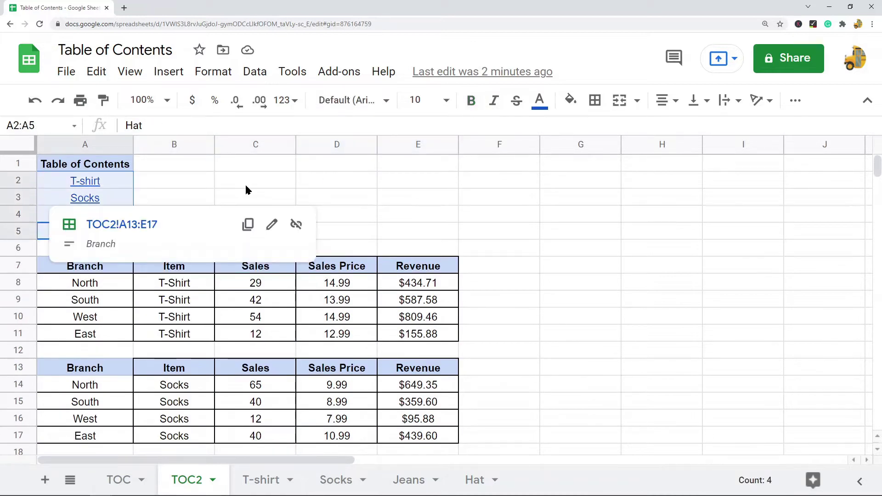
pyautogui.press('Delete')
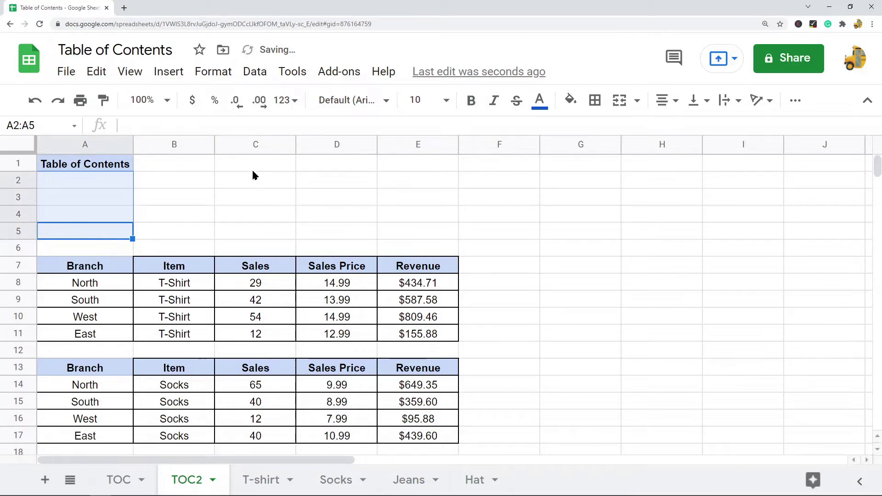
pyautogui.click(128, 470)
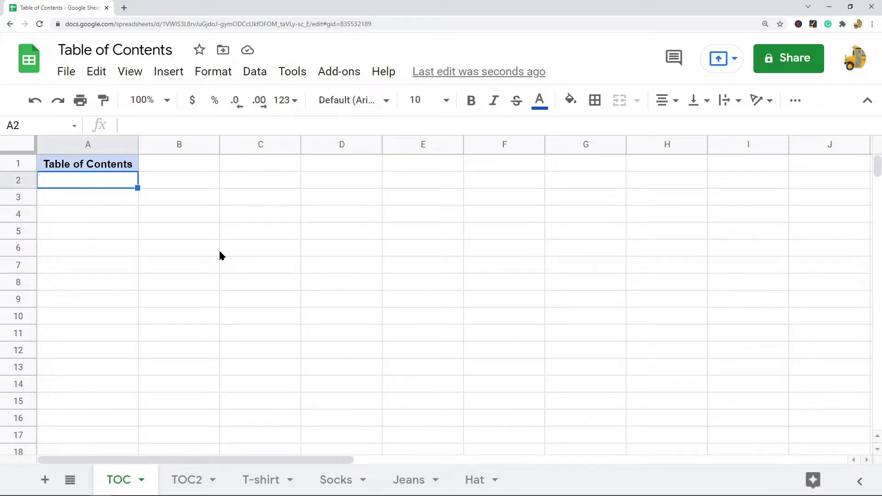
# Step: Insert a link in TOC cell A2 pointing to the T-shirt sheet
pyautogui.rightClick(90, 183)
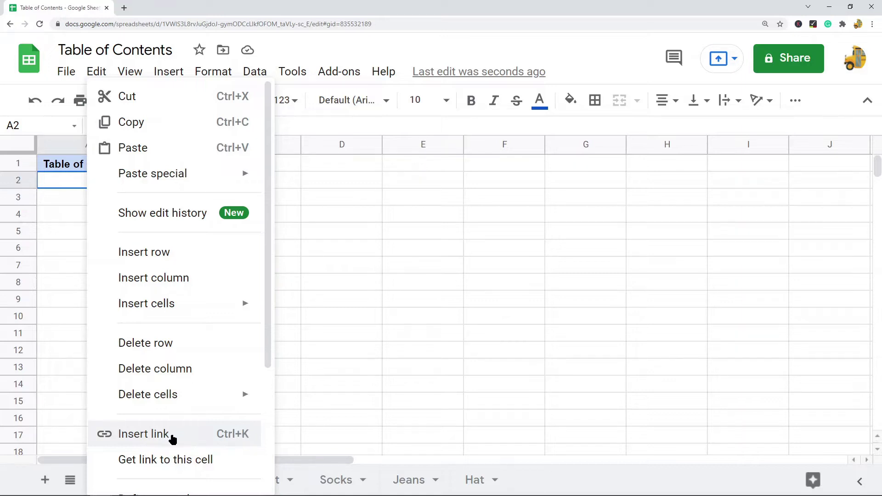
pyautogui.click(165, 436)
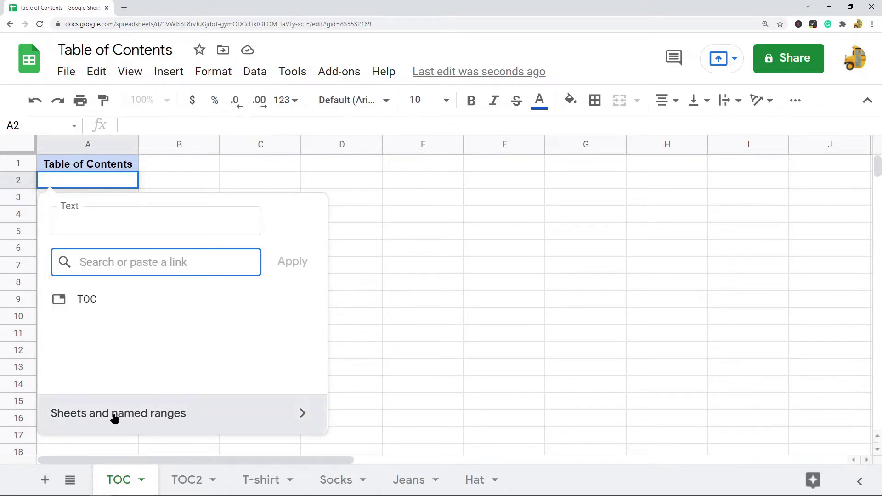
pyautogui.click(171, 415)
pyautogui.scroll(-2, 124, 376)
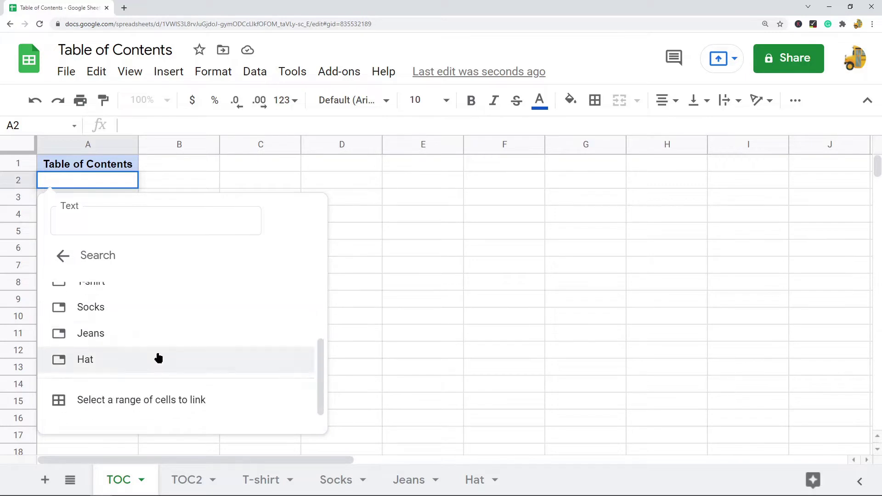
pyautogui.scroll(2, 158, 356)
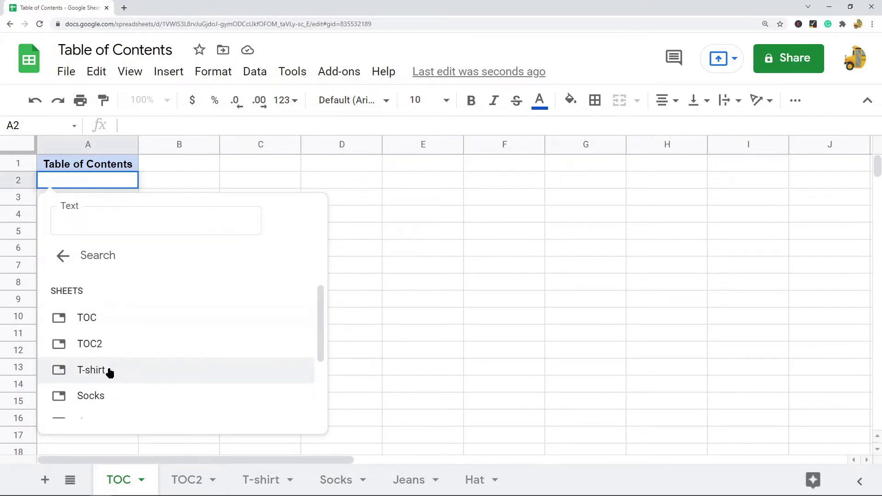
pyautogui.click(110, 371)
pyautogui.click(177, 316)
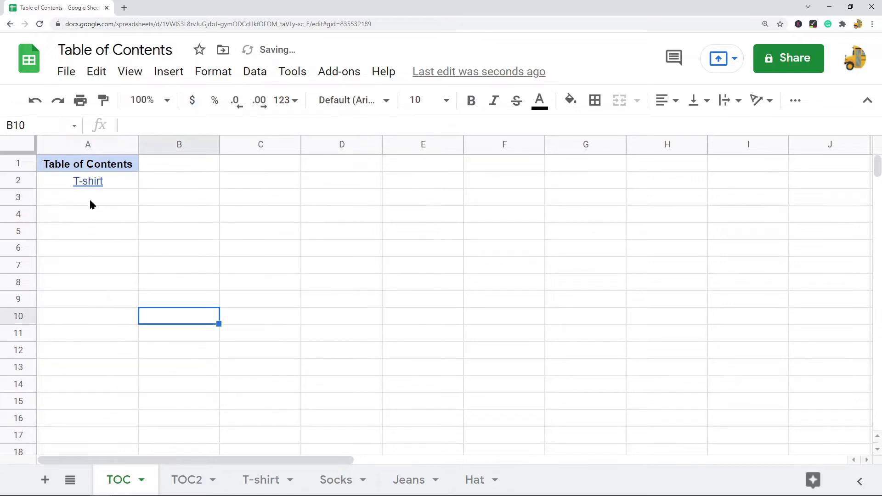
pyautogui.click(265, 481)
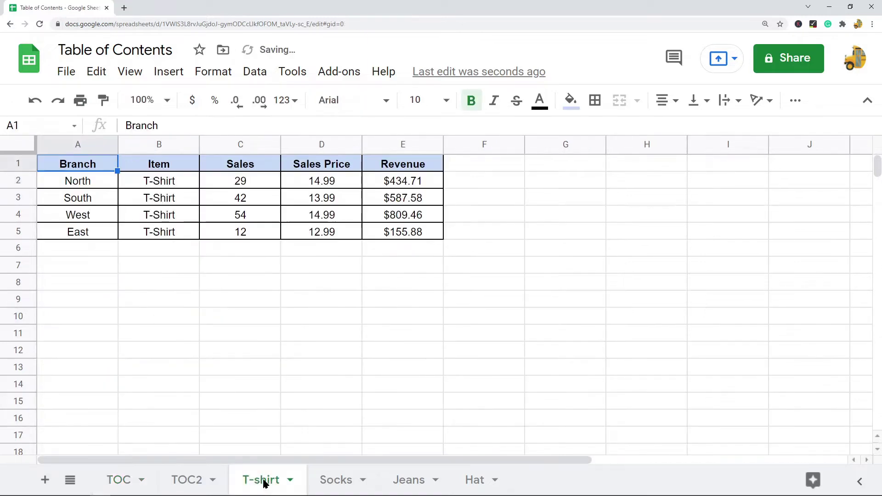
pyautogui.click(340, 480)
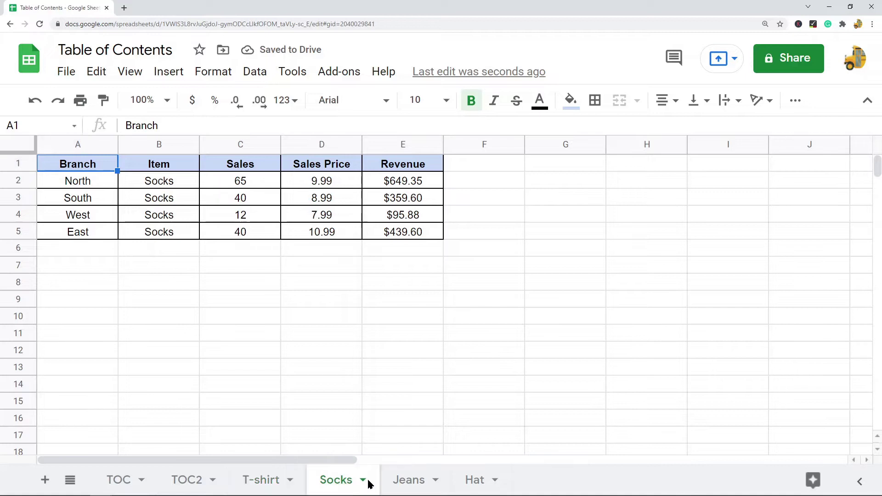
pyautogui.click(407, 475)
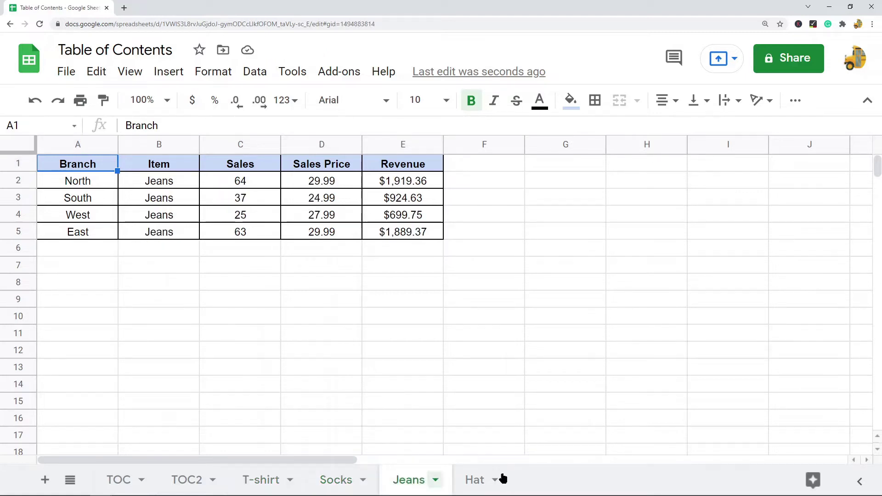
pyautogui.click(485, 478)
pyautogui.click(264, 477)
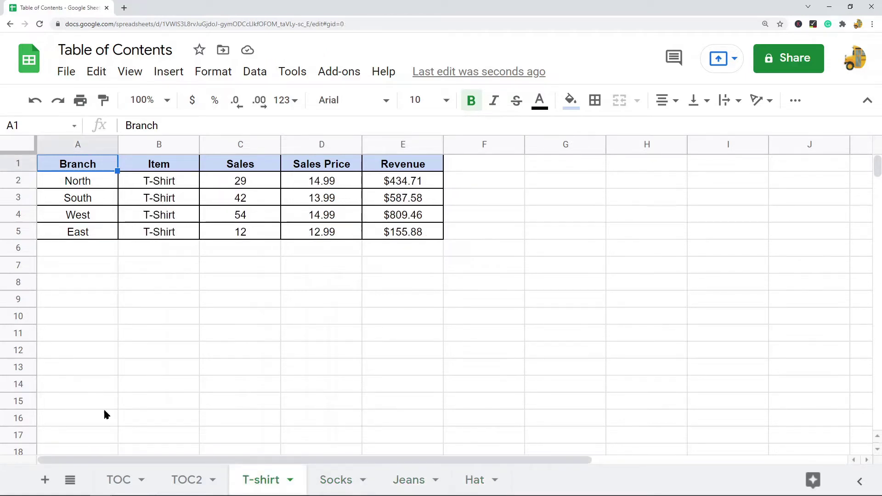
pyautogui.click(117, 481)
pyautogui.click(82, 197)
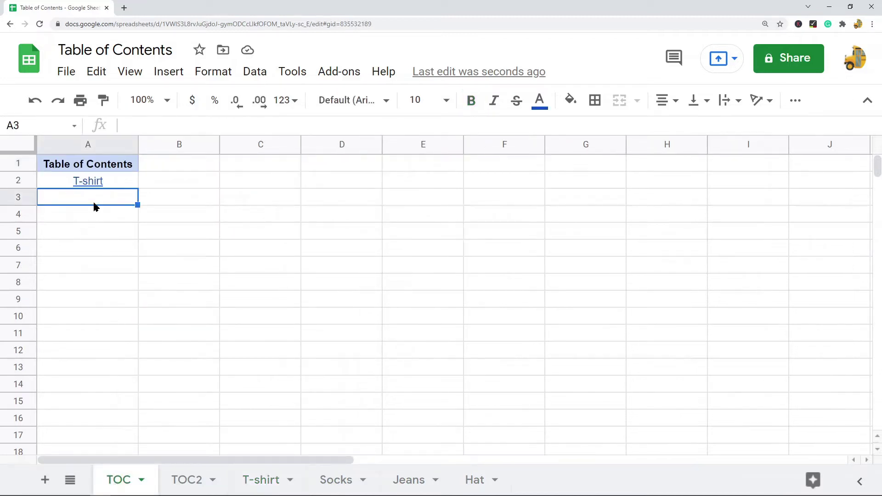
# Step: Link TOC cell A3 to the Socks sheet
pyautogui.rightClick(94, 206)
pyautogui.click(131, 437)
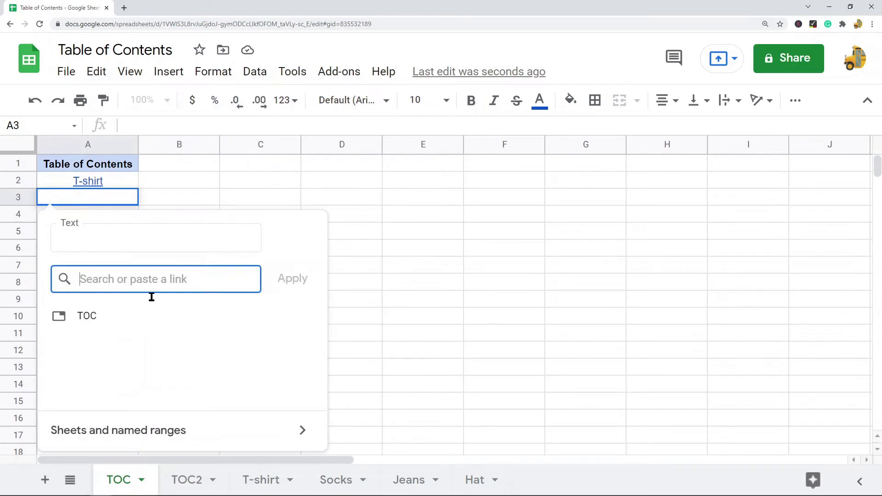
pyautogui.click(114, 437)
pyautogui.scroll(-2, 111, 400)
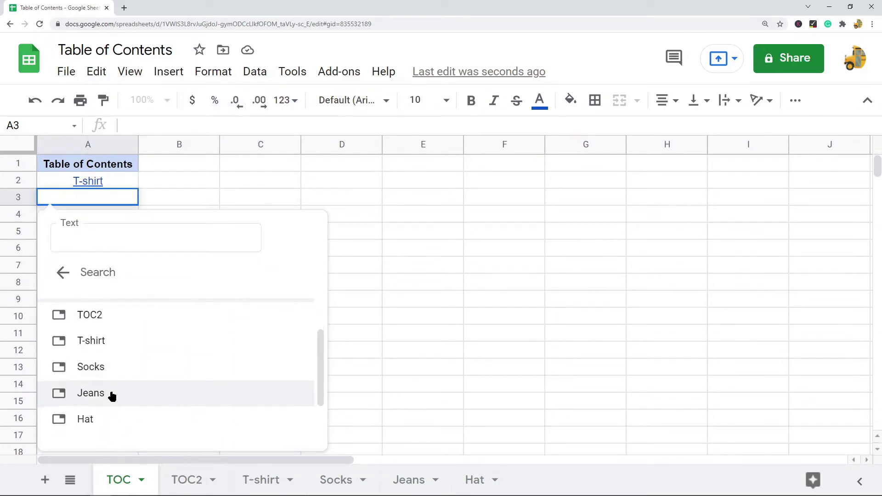
pyautogui.click(105, 368)
# Step: Link TOC cell A4 to the Jeans sheet
pyautogui.click(56, 212)
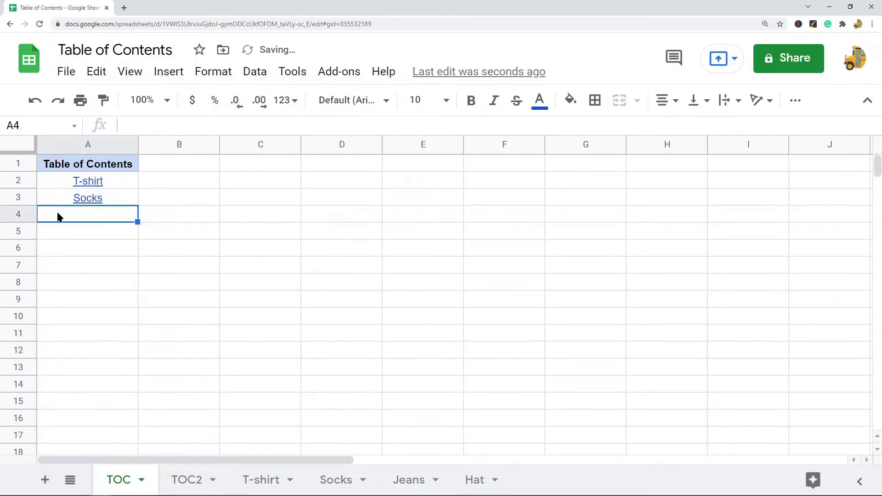
pyautogui.rightClick(57, 212)
pyautogui.click(129, 434)
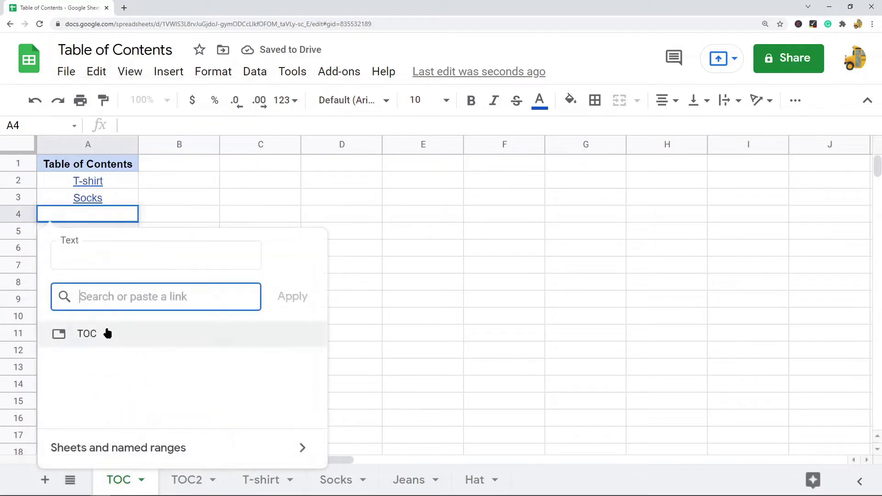
pyautogui.click(115, 446)
pyautogui.scroll(-2, 115, 376)
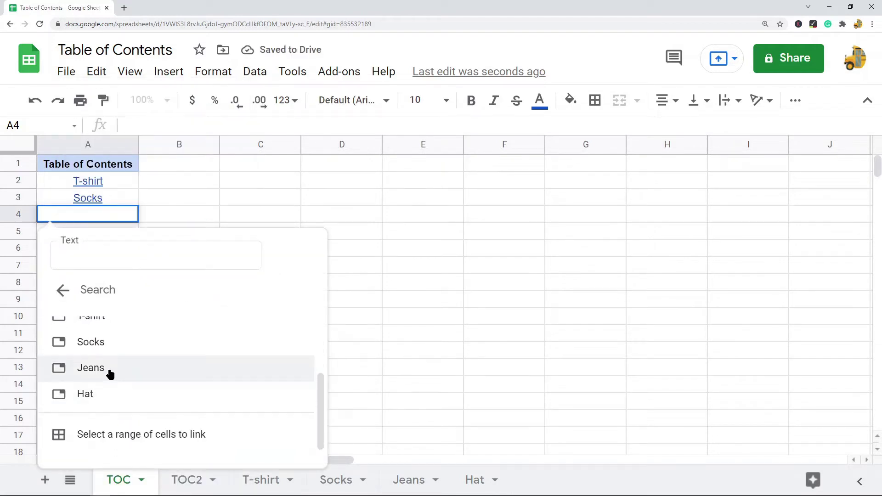
pyautogui.click(110, 368)
# Step: Link TOC cell A5 to the Hat sheet
pyautogui.click(50, 236)
pyautogui.rightClick(51, 235)
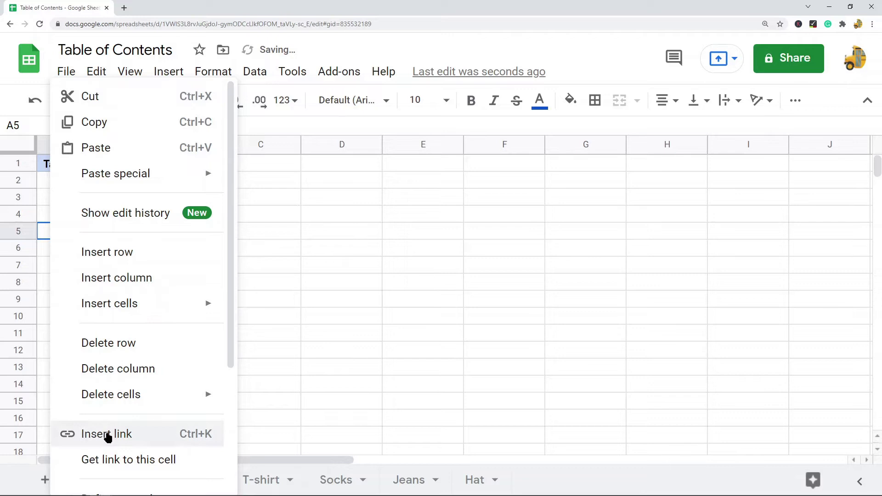
pyautogui.click(81, 434)
pyautogui.click(115, 466)
pyautogui.scroll(-3, 115, 413)
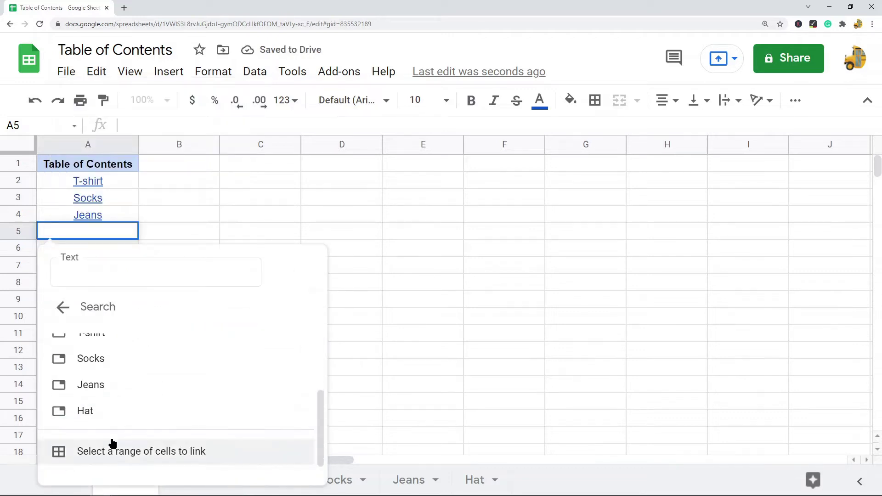
pyautogui.click(103, 416)
pyautogui.click(264, 349)
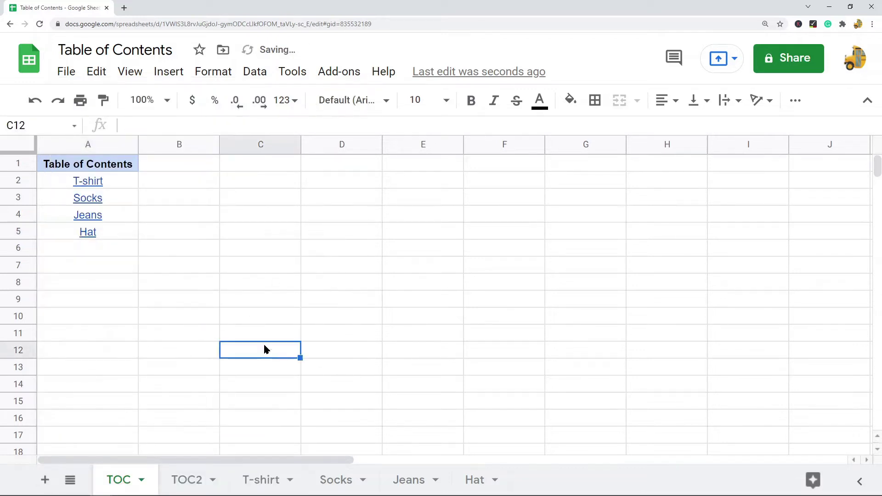
# Step: Test the TOC links by following T-shirt, Socks and then Jeans to their sheets
pyautogui.click(93, 185)
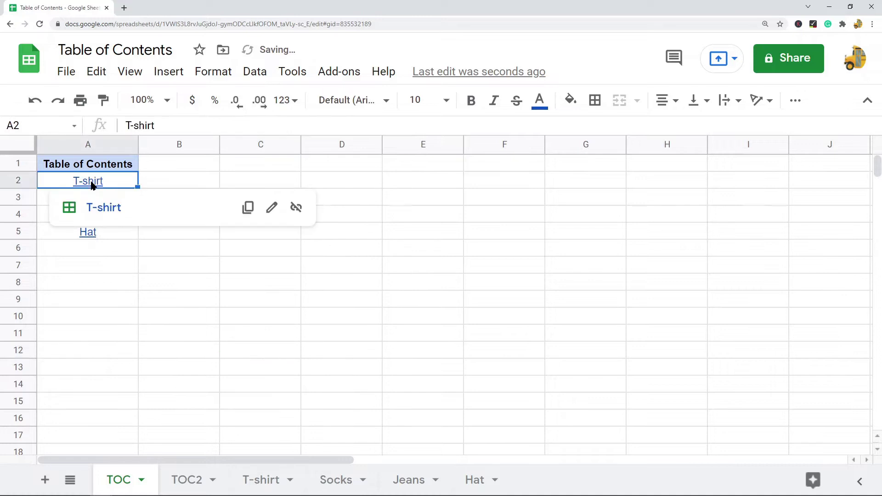
pyautogui.click(104, 207)
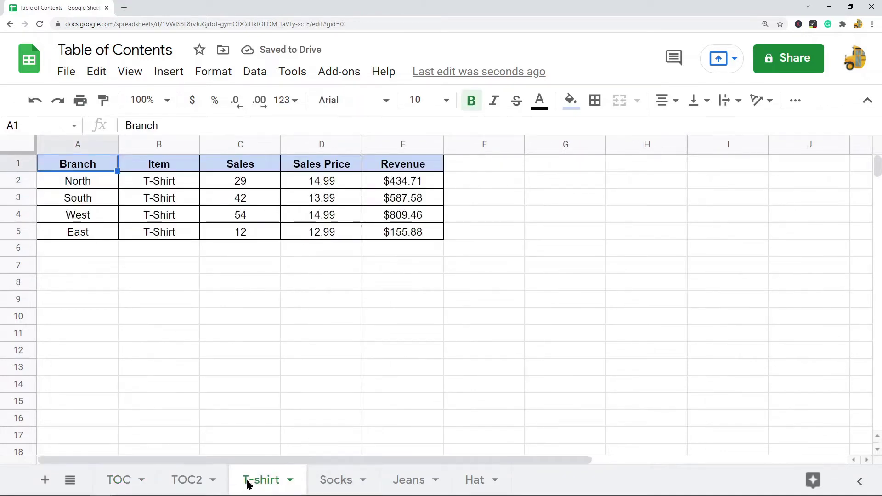
pyautogui.click(117, 481)
pyautogui.click(87, 202)
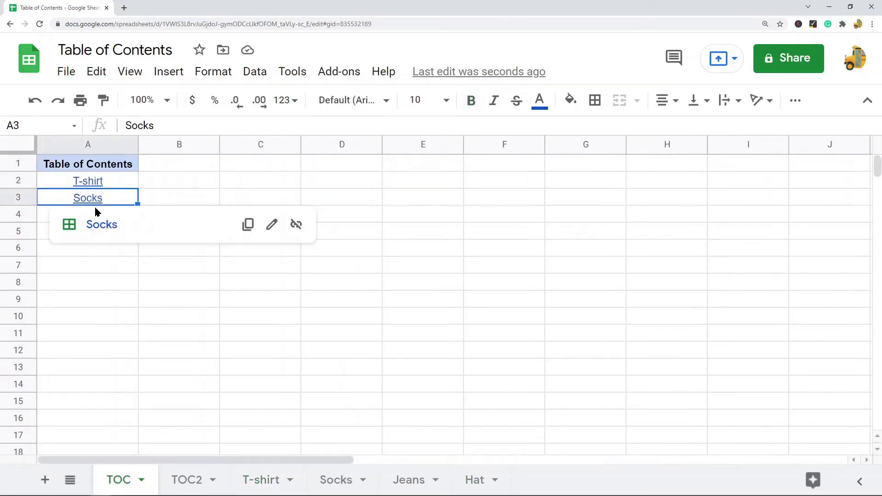
pyautogui.click(103, 224)
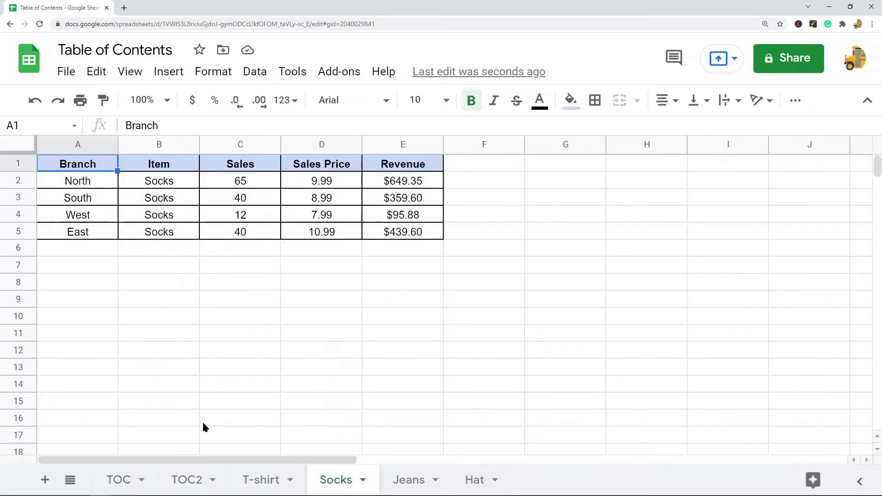
pyautogui.click(121, 477)
pyautogui.click(99, 216)
pyautogui.click(102, 242)
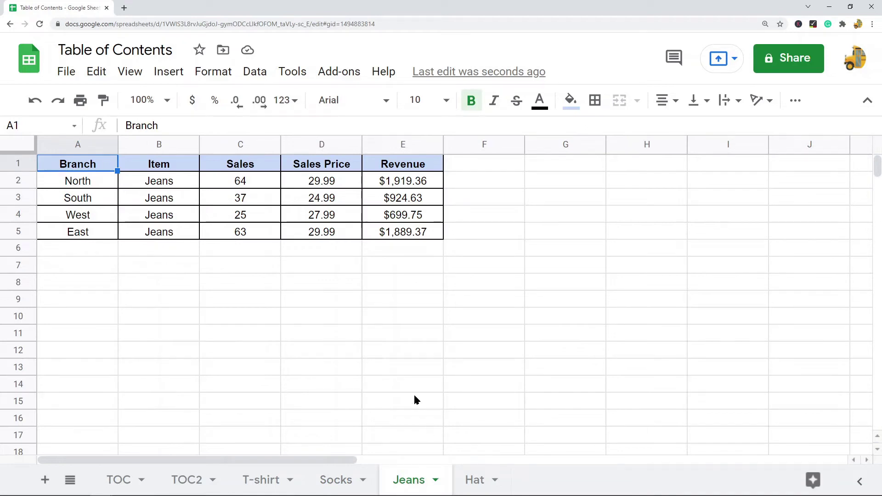
# Step: On TOC2, check the T-Shirt table A7:E11 and Jeans table A19:E23, then select A2
pyautogui.click(183, 480)
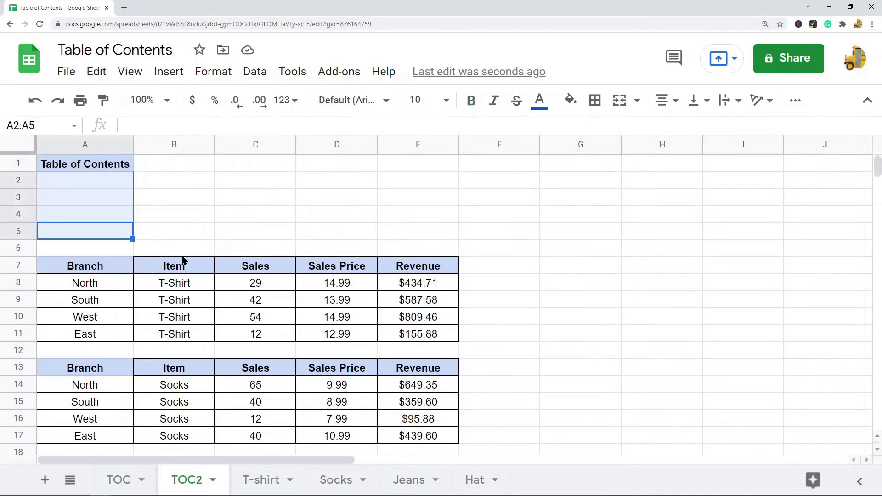
pyautogui.click(244, 199)
pyautogui.moveTo(108, 265); pyautogui.dragTo(430, 334)
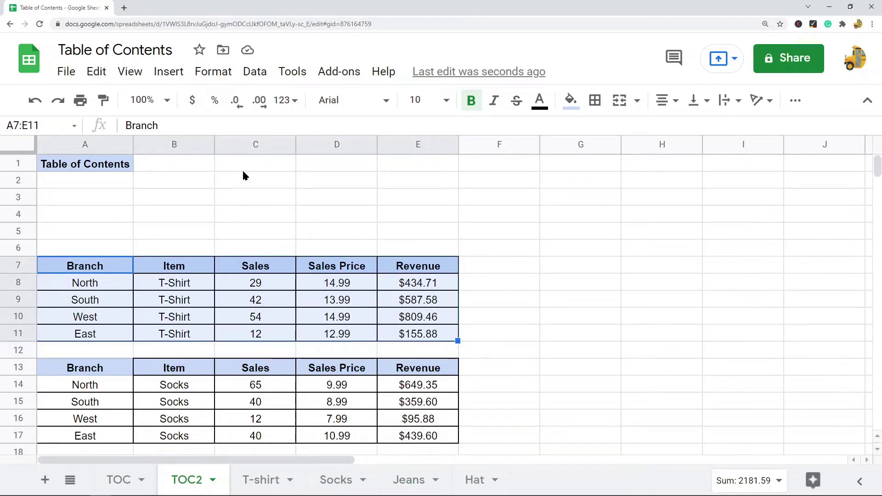
pyautogui.click(262, 478)
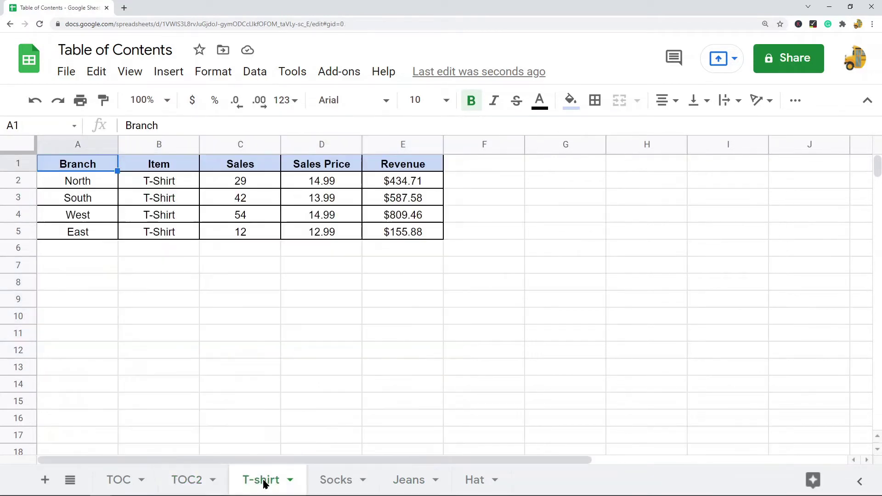
pyautogui.click(193, 481)
pyautogui.click(84, 183)
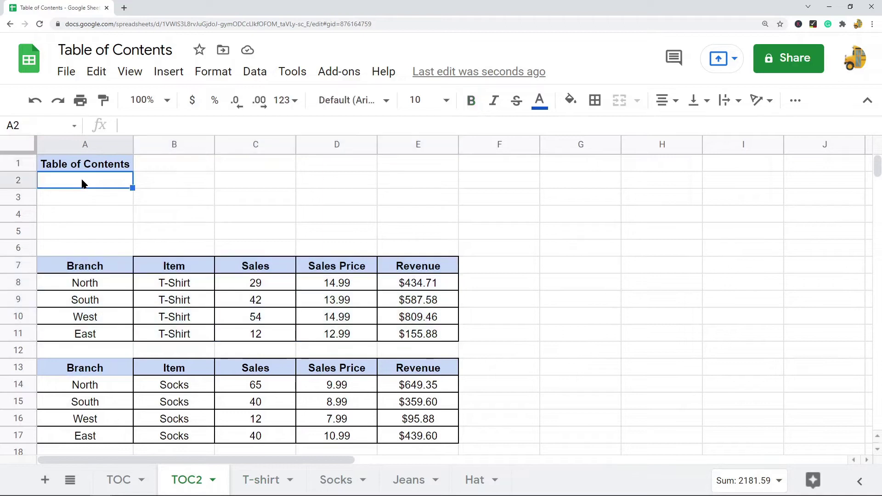
pyautogui.scroll(-4, 106, 289)
pyautogui.moveTo(100, 269); pyautogui.dragTo(399, 335)
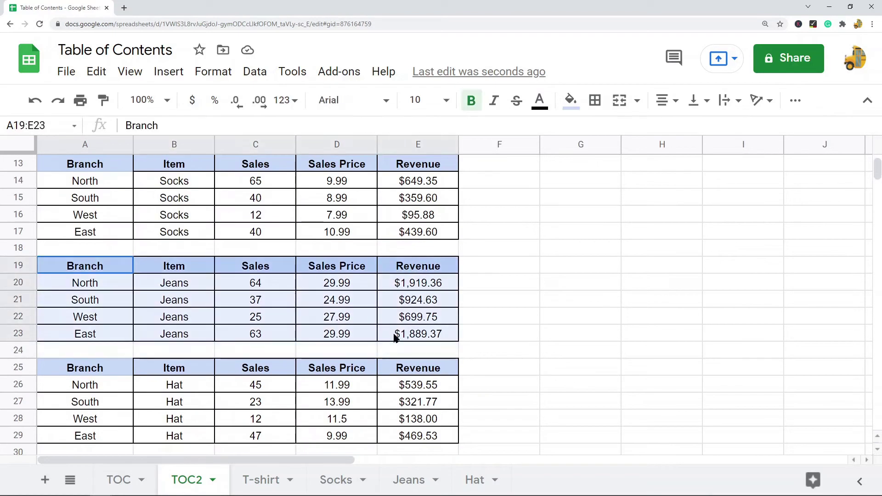
pyautogui.scroll(4, 110, 188)
pyautogui.click(94, 183)
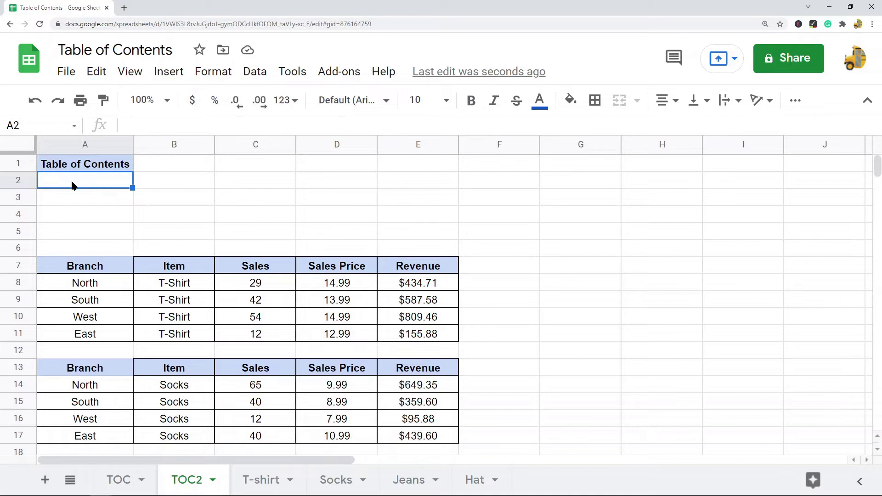
# Step: Link TOC2 cell A2 to the T-Shirt table range A7:E11
pyautogui.rightClick(99, 181)
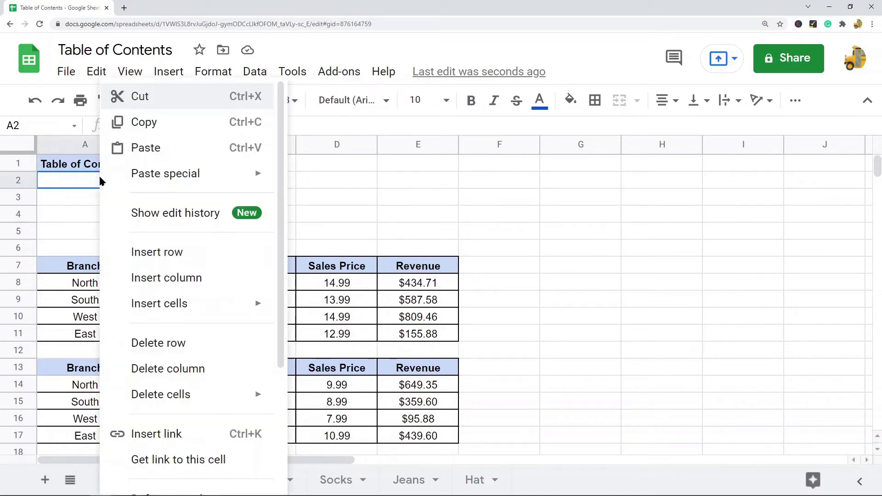
pyautogui.click(167, 433)
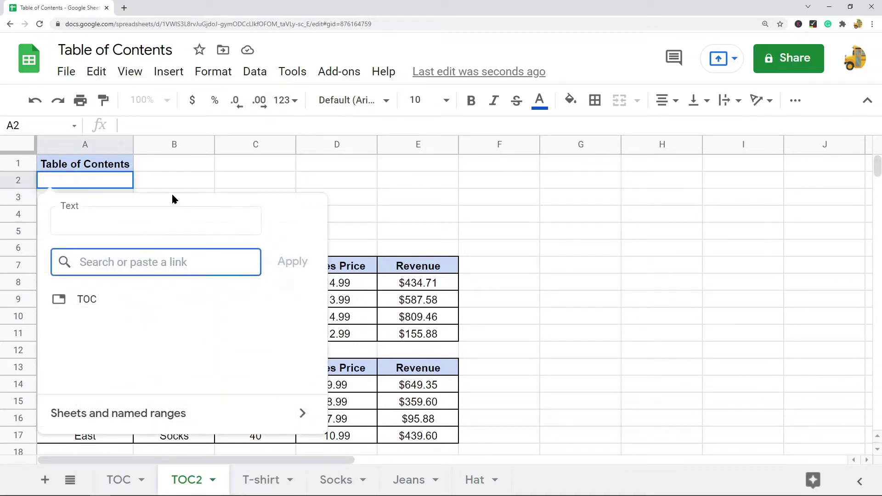
pyautogui.click(119, 420)
pyautogui.scroll(-3, 144, 287)
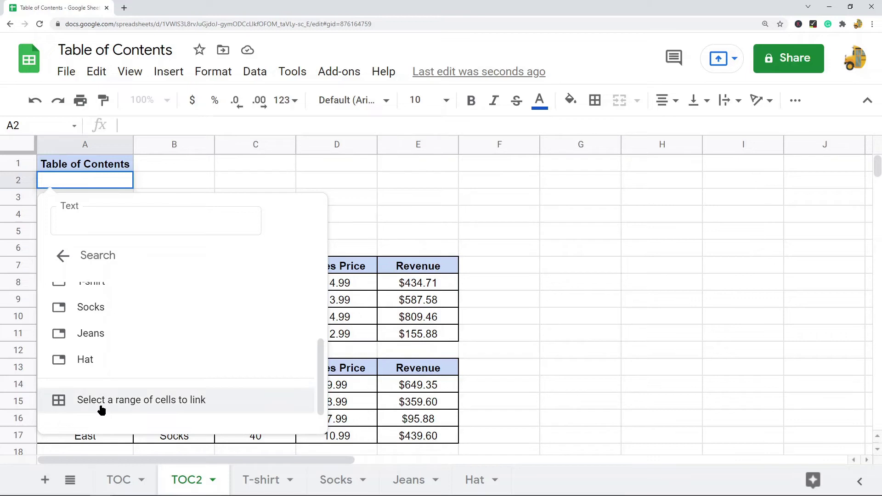
pyautogui.click(133, 402)
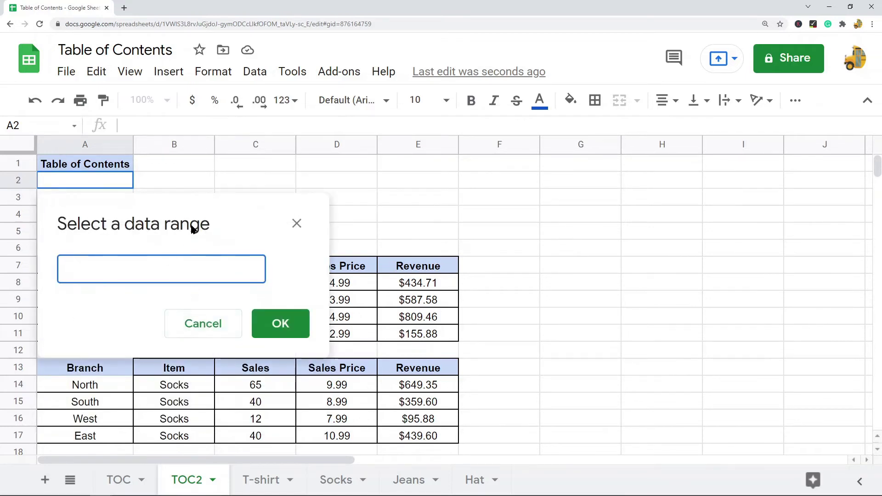
pyautogui.moveTo(208, 219); pyautogui.dragTo(338, 122)
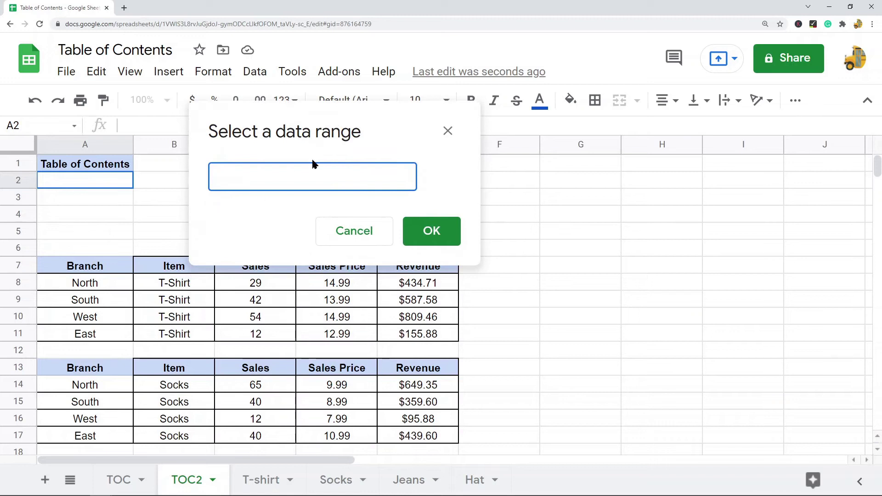
pyautogui.moveTo(114, 266); pyautogui.dragTo(413, 339)
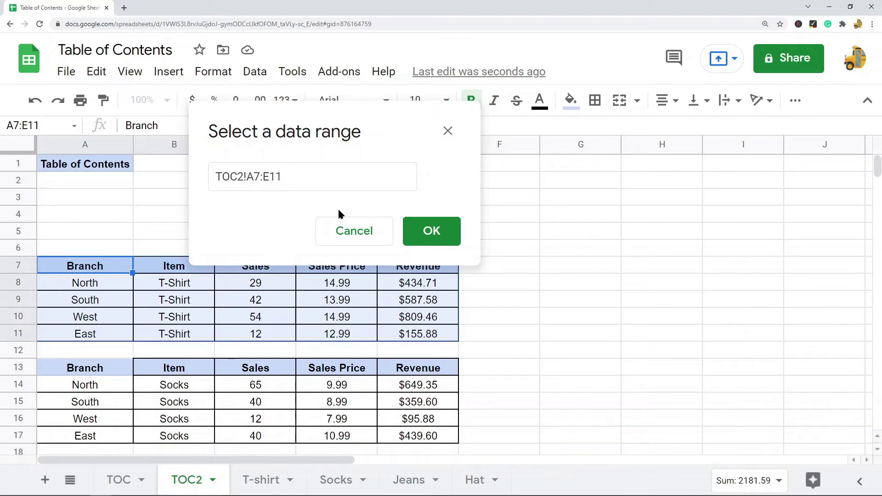
pyautogui.click(423, 234)
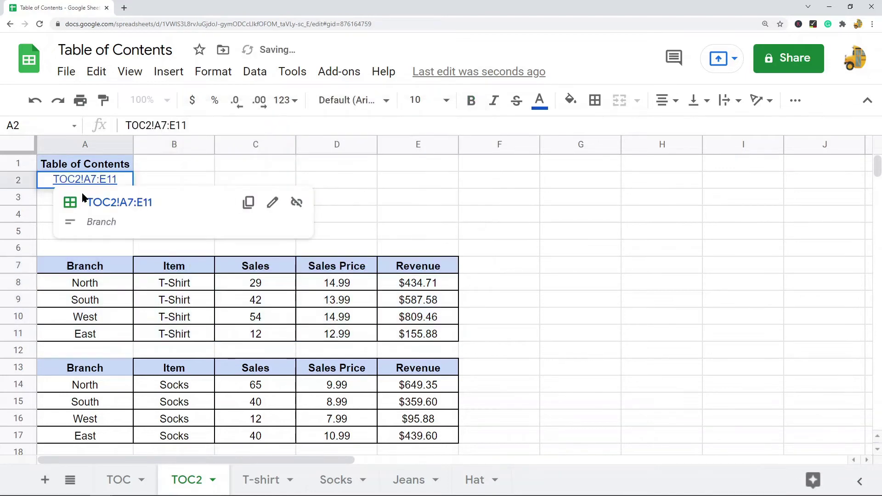
# Step: Link TOC2 cell A3 to the Socks table range A13:E17
pyautogui.click(49, 198)
pyautogui.rightClick(58, 200)
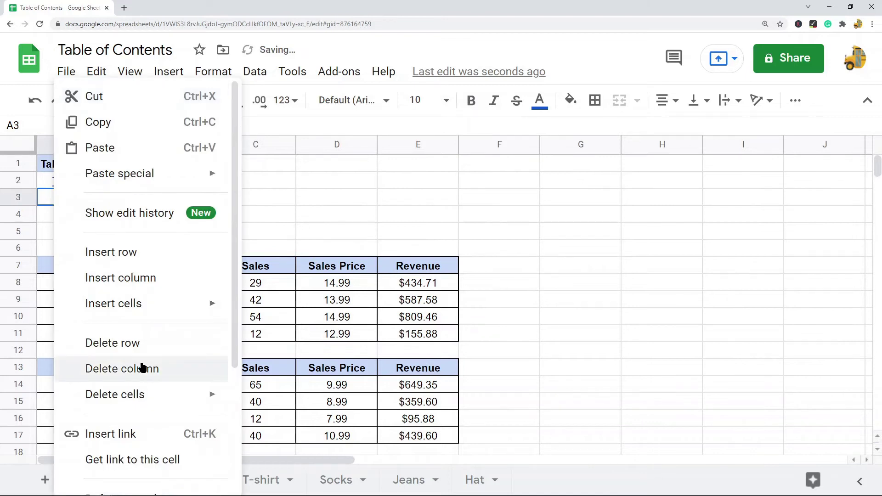
pyautogui.click(135, 435)
pyautogui.click(122, 432)
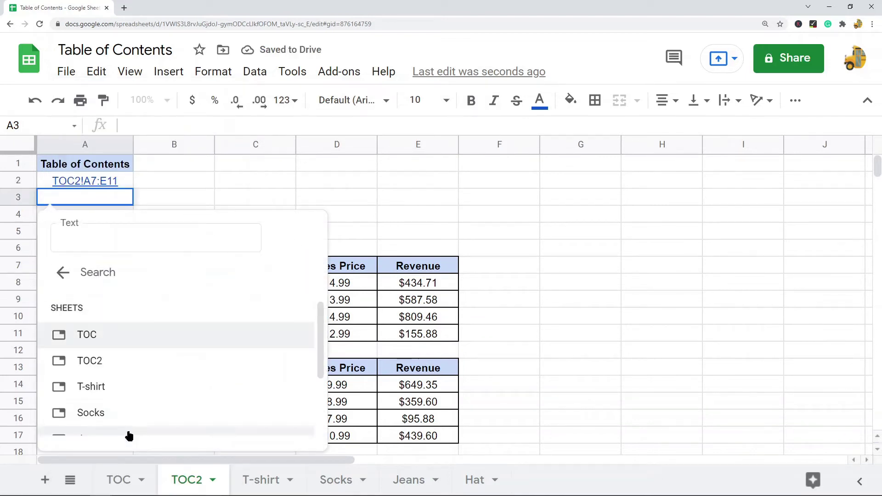
pyautogui.scroll(-3, 150, 368)
pyautogui.click(140, 427)
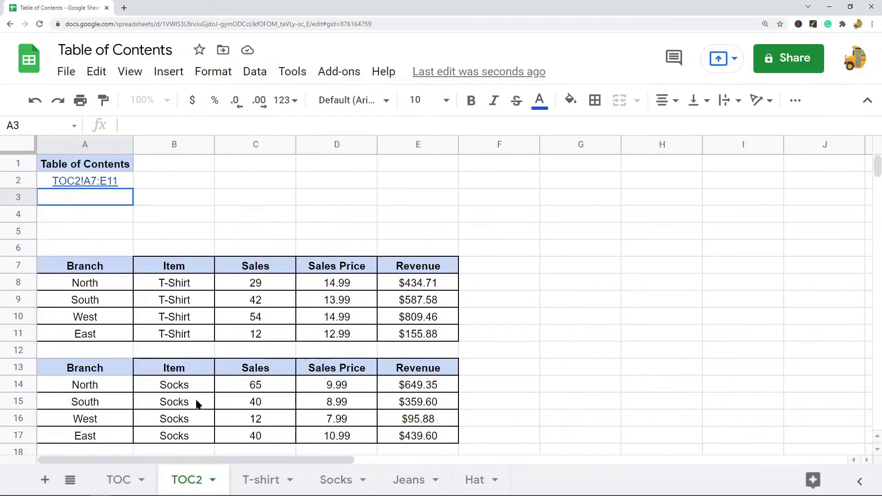
pyautogui.moveTo(87, 367); pyautogui.dragTo(419, 435)
pyautogui.click(515, 196)
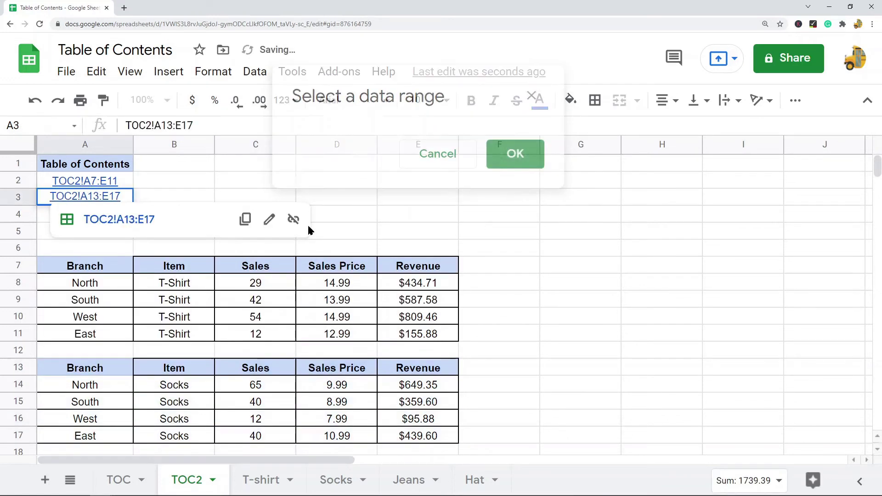
# Step: Try linking TOC2 cell A4 to the Jeans sheet, then delete that link
pyautogui.click(41, 216)
pyautogui.rightClick(62, 216)
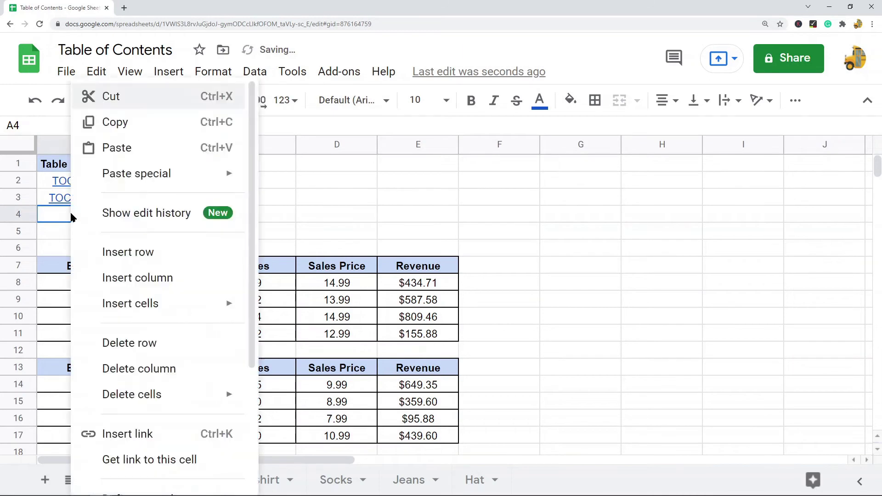
pyautogui.click(122, 428)
pyautogui.click(119, 448)
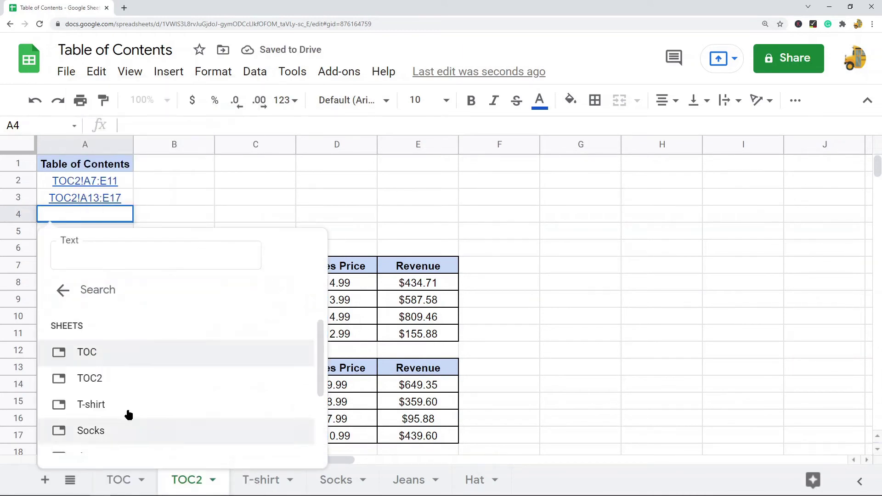
pyautogui.scroll(-2, 120, 404)
pyautogui.click(122, 372)
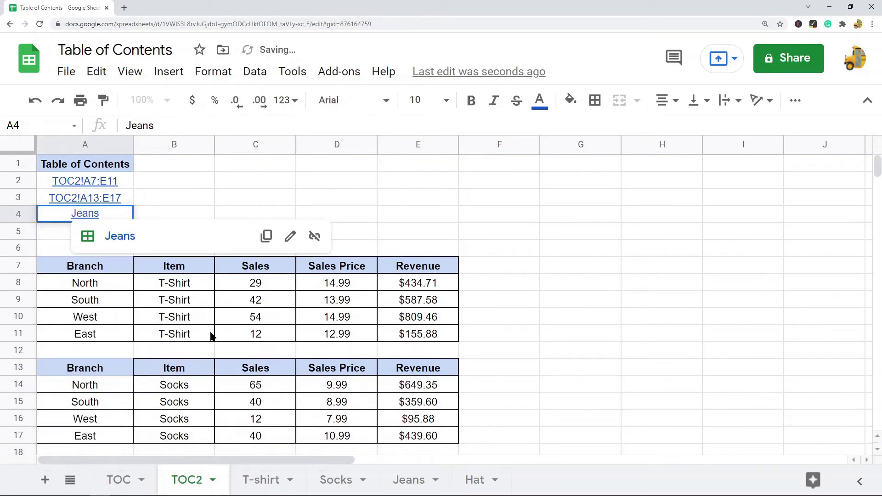
pyautogui.scroll(-4, 211, 335)
pyautogui.moveTo(101, 307); pyautogui.dragTo(455, 370)
pyautogui.scroll(5, 311, 259)
pyautogui.click(227, 225)
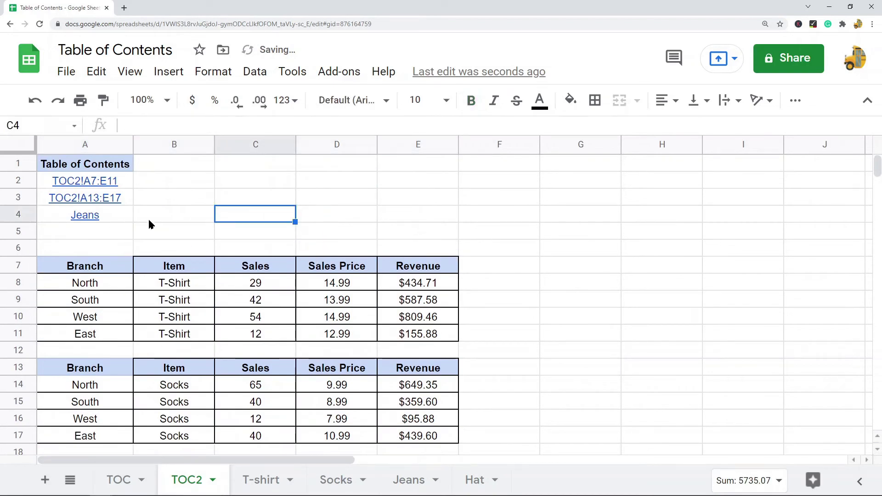
pyautogui.click(103, 218)
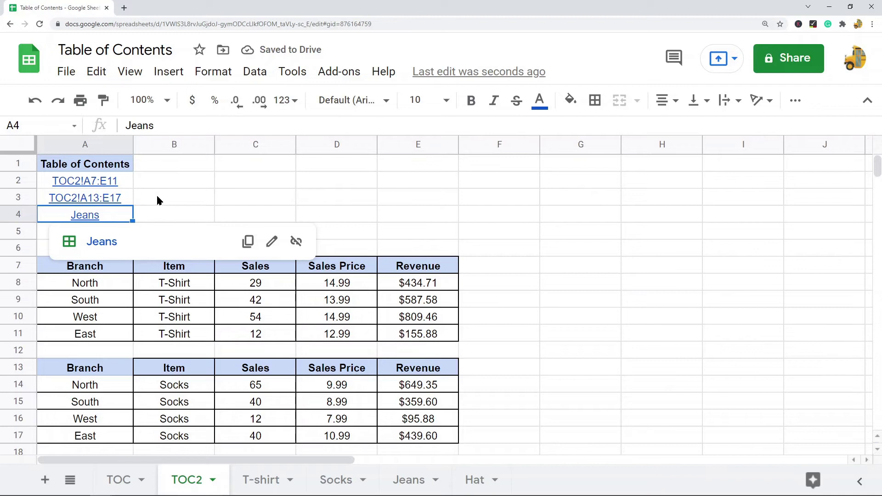
pyautogui.press('Delete')
# Step: Link TOC2 cell A4 to the Jeans table range A19:E23
pyautogui.click(219, 199)
pyautogui.rightClick(114, 214)
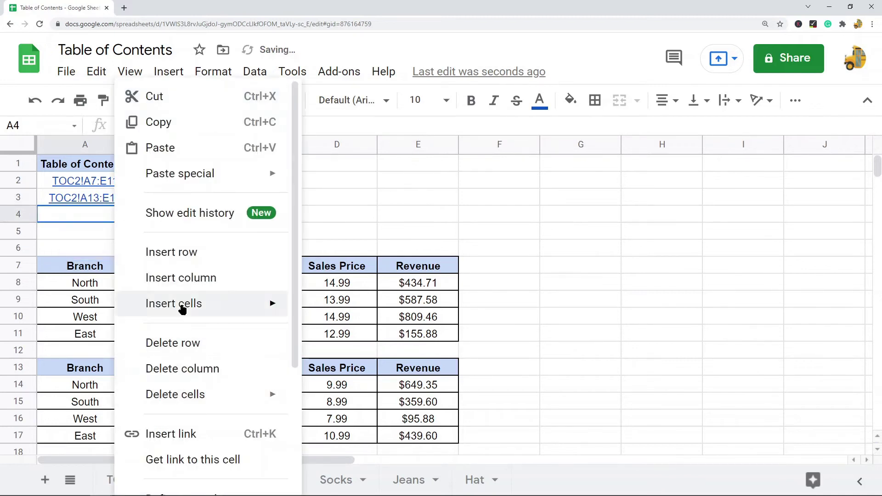
pyautogui.click(191, 433)
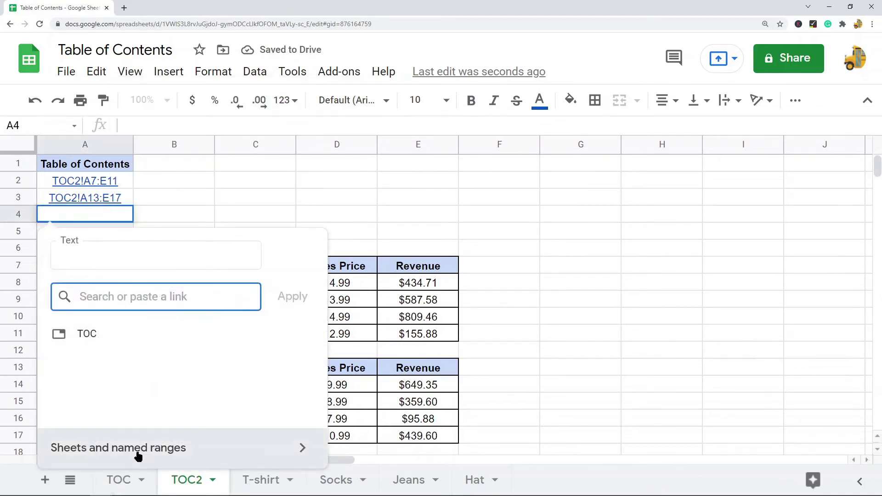
pyautogui.click(122, 448)
pyautogui.scroll(-2, 138, 431)
pyautogui.click(157, 432)
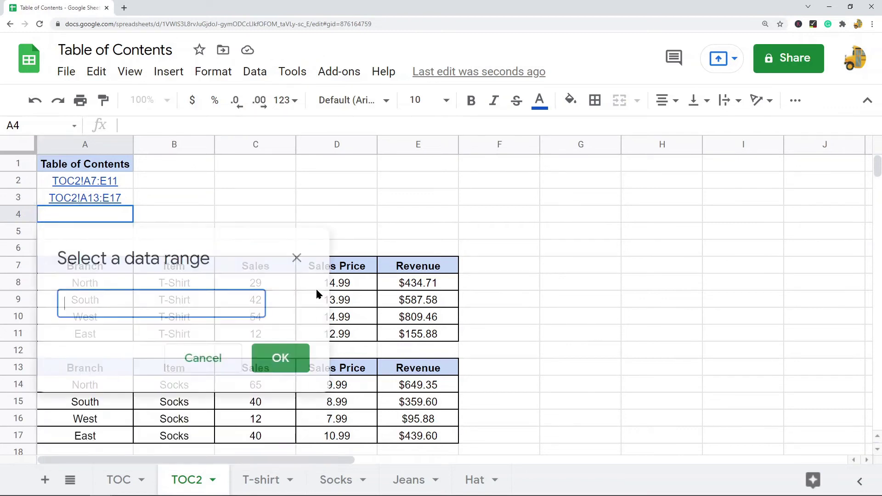
pyautogui.moveTo(168, 266); pyautogui.dragTo(387, 144)
pyautogui.scroll(-4, 202, 338)
pyautogui.moveTo(78, 304); pyautogui.dragTo(416, 368)
pyautogui.click(480, 257)
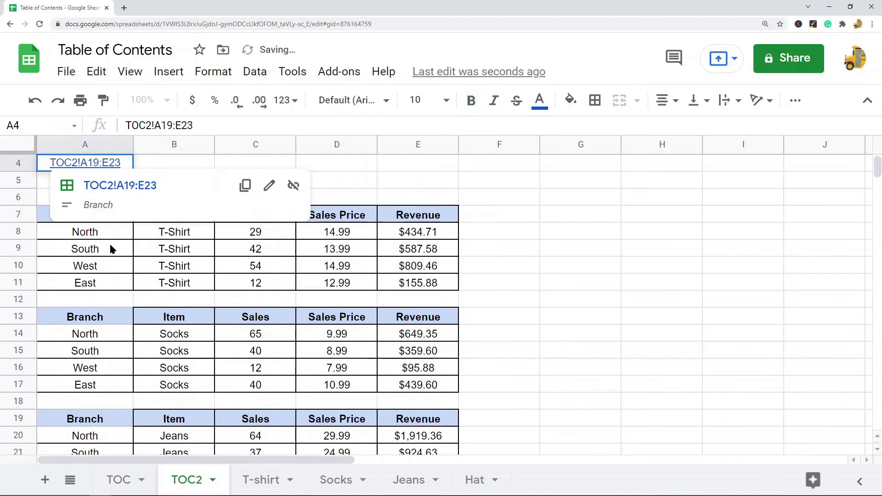
pyautogui.click(372, 230)
# Step: Link TOC2 cell A5 to the Hat table range A25:E29
pyautogui.moveTo(108, 220); pyautogui.dragTo(48, 230)
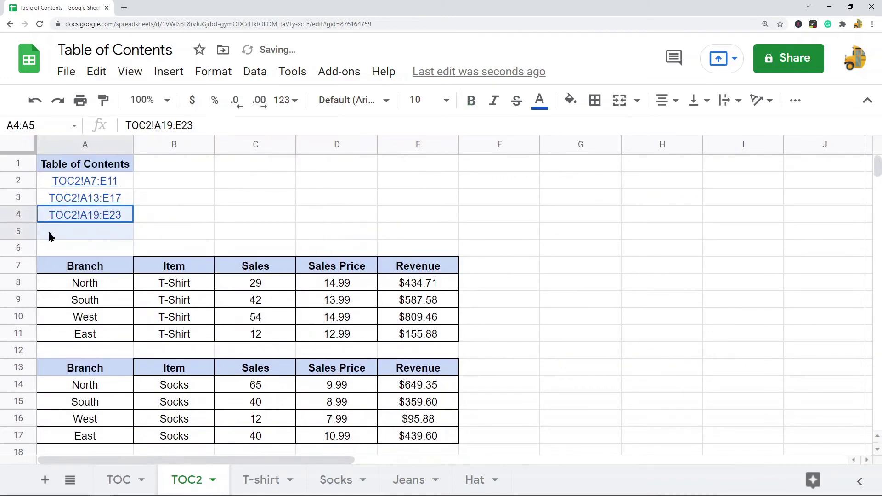
pyautogui.click(101, 234)
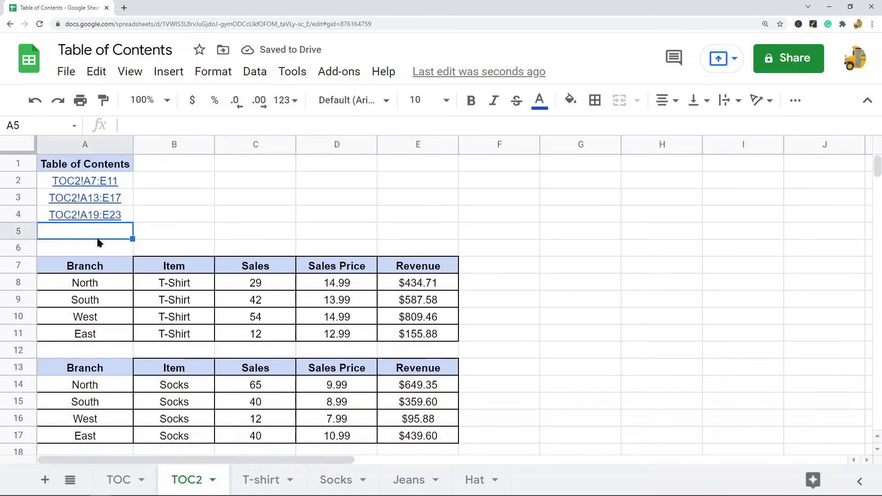
pyautogui.rightClick(92, 235)
pyautogui.click(156, 431)
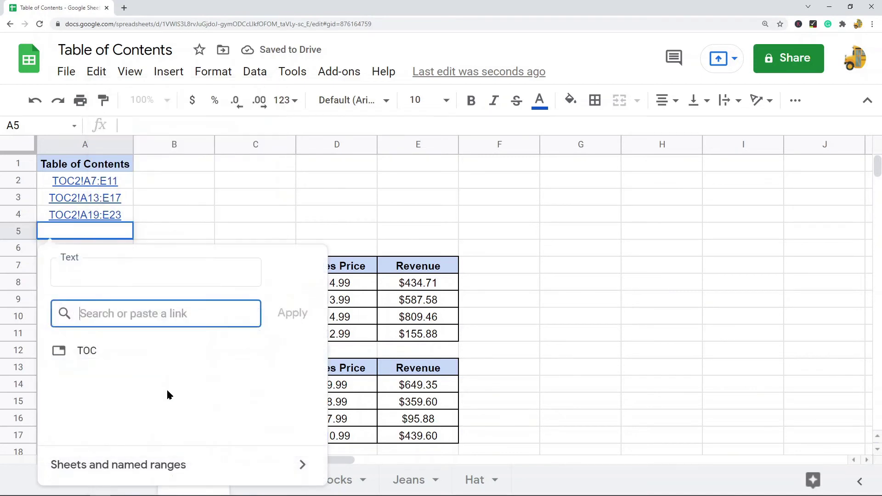
pyautogui.click(155, 466)
pyautogui.scroll(-3, 147, 413)
pyautogui.click(147, 451)
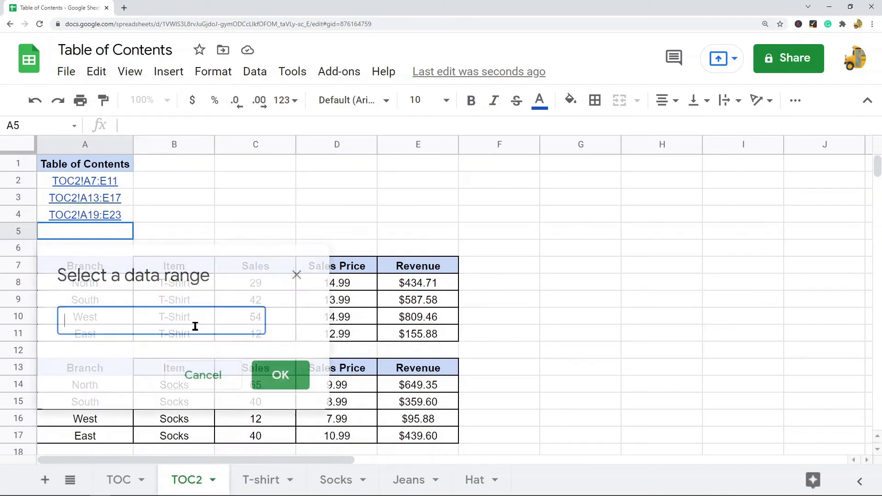
pyautogui.scroll(-6, 201, 365)
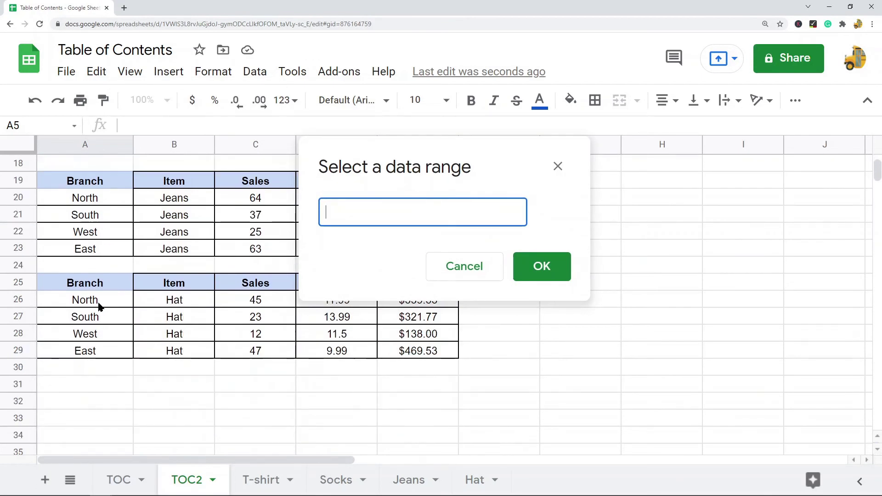
pyautogui.moveTo(120, 282); pyautogui.dragTo(120, 300)
pyautogui.moveTo(350, 362); pyautogui.dragTo(399, 351)
pyautogui.click(542, 267)
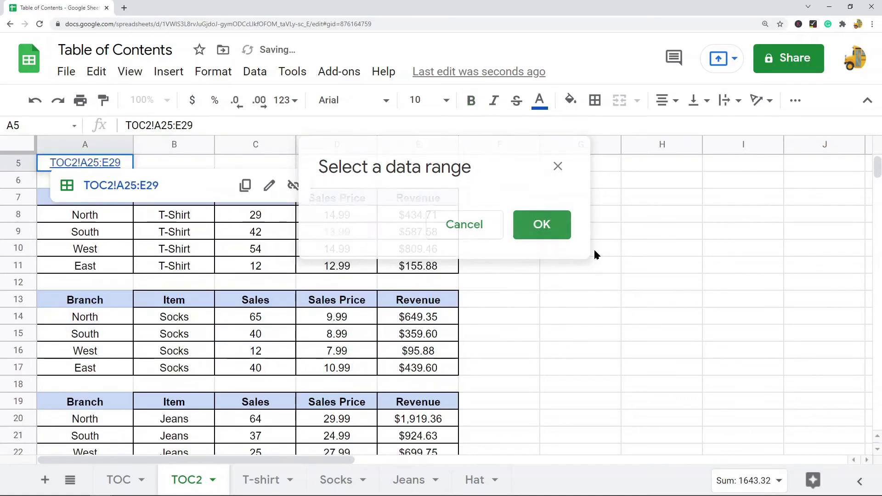
pyautogui.click(587, 288)
pyautogui.scroll(2, 551, 308)
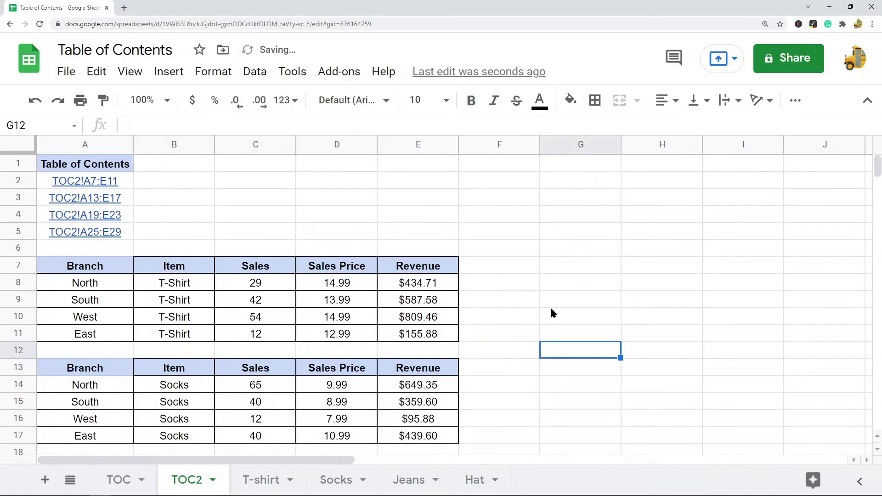
pyautogui.click(94, 217)
pyautogui.click(94, 239)
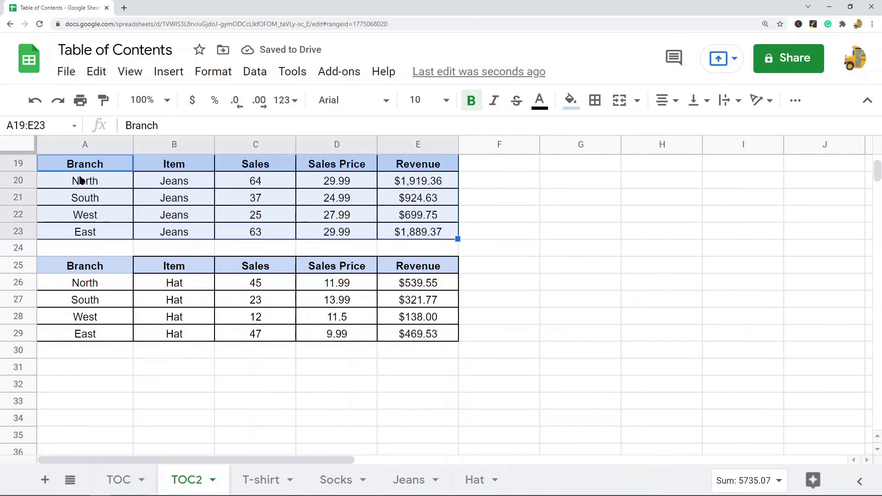
pyautogui.scroll(6, 651, 351)
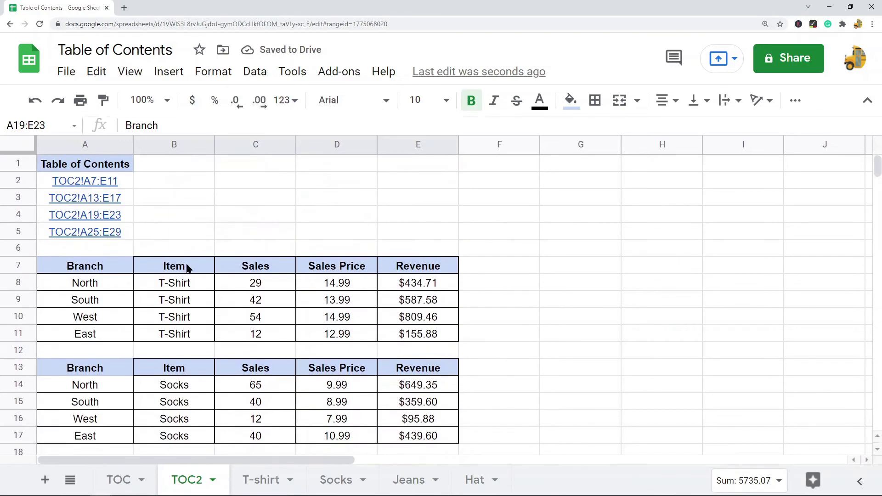
pyautogui.click(113, 234)
pyautogui.click(131, 258)
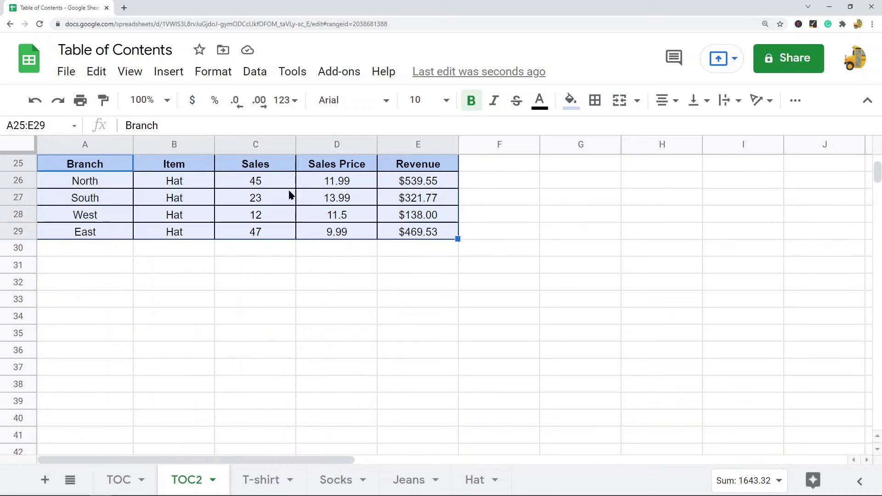
pyautogui.scroll(8, 289, 195)
pyautogui.moveTo(110, 183); pyautogui.dragTo(110, 232)
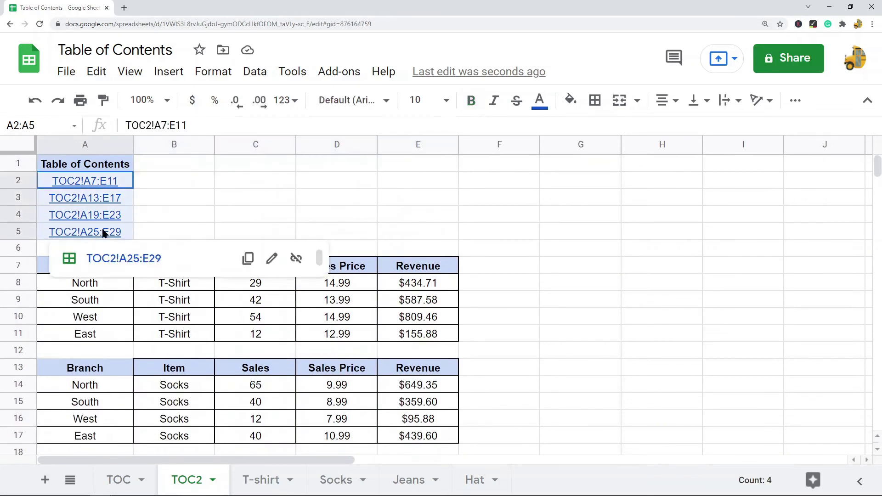
pyautogui.click(190, 216)
pyautogui.moveTo(103, 182)
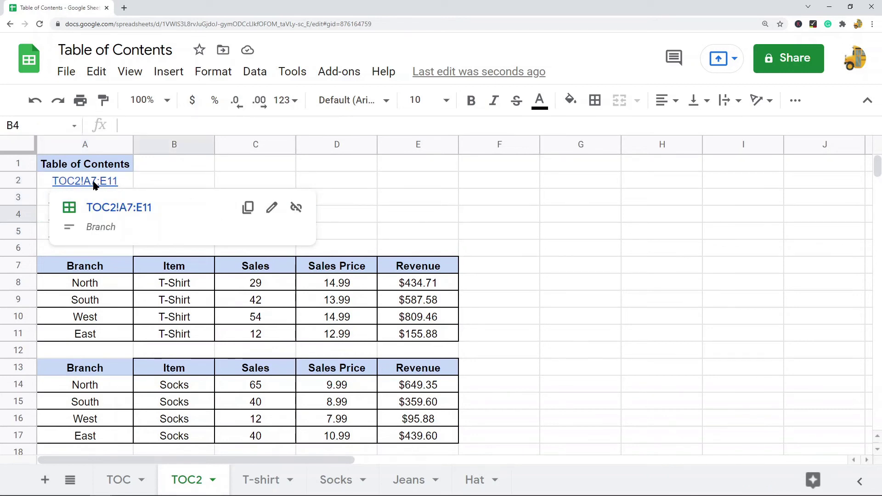
# Step: Relabel the A2 and A3 range links as 'T-shirt' and 'Socks'
pyautogui.click(270, 208)
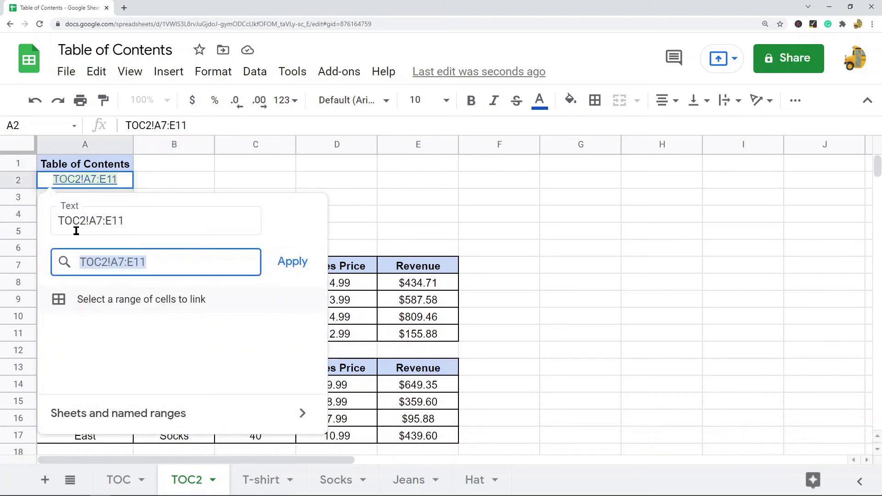
pyautogui.moveTo(128, 203); pyautogui.dragTo(330, 189)
pyautogui.moveTo(143, 221); pyautogui.dragTo(4, 205)
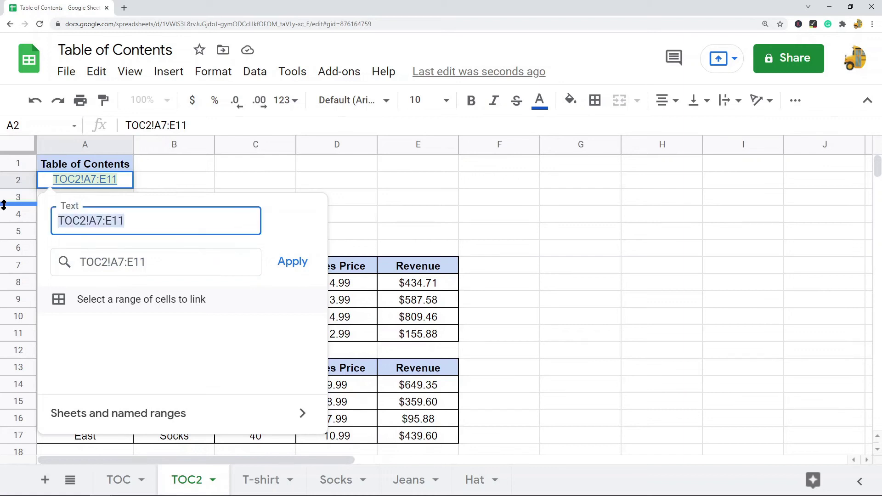
pyautogui.write('T-shirt')
pyautogui.press('Return')
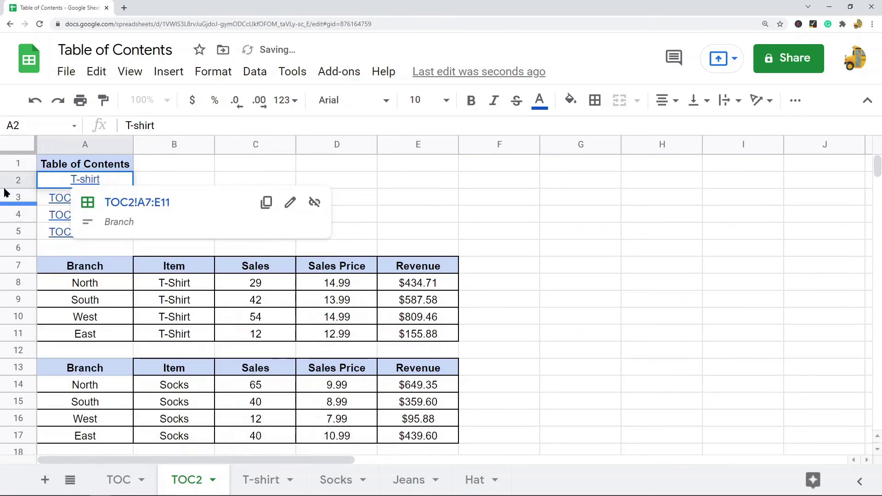
pyautogui.click(61, 199)
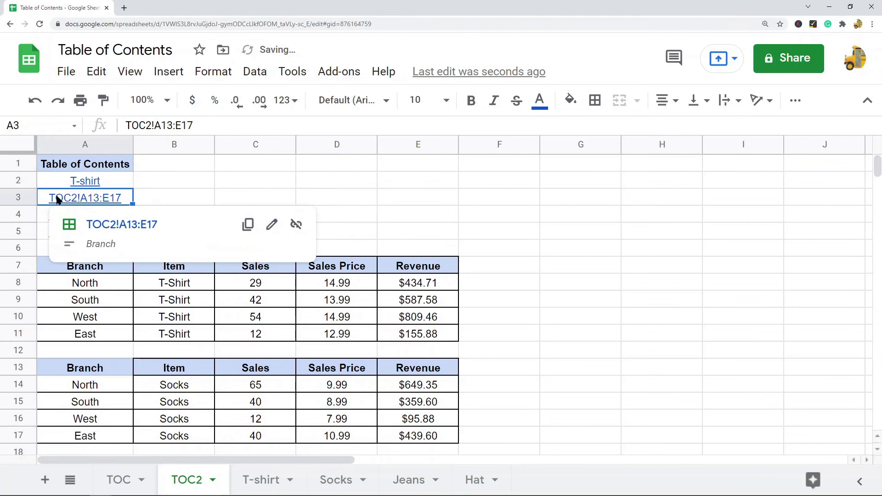
pyautogui.click(271, 225)
pyautogui.moveTo(142, 246); pyautogui.dragTo(35, 222)
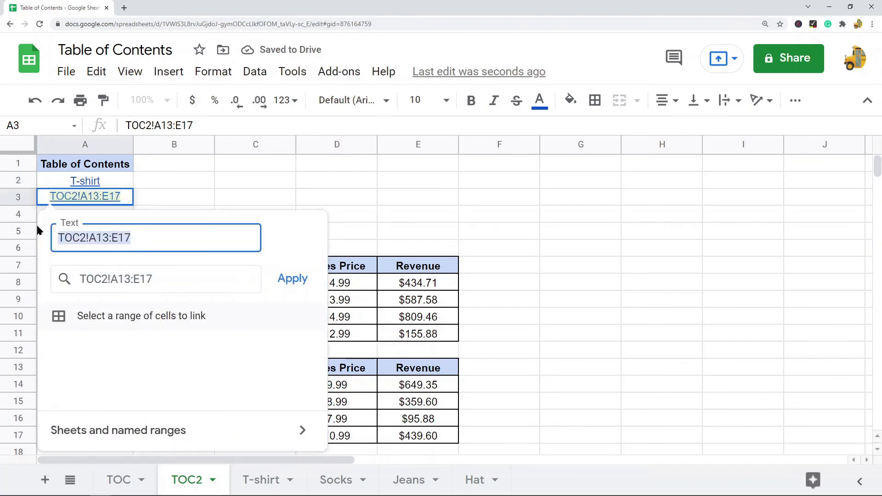
pyautogui.write('Socks')
pyautogui.press('Return')
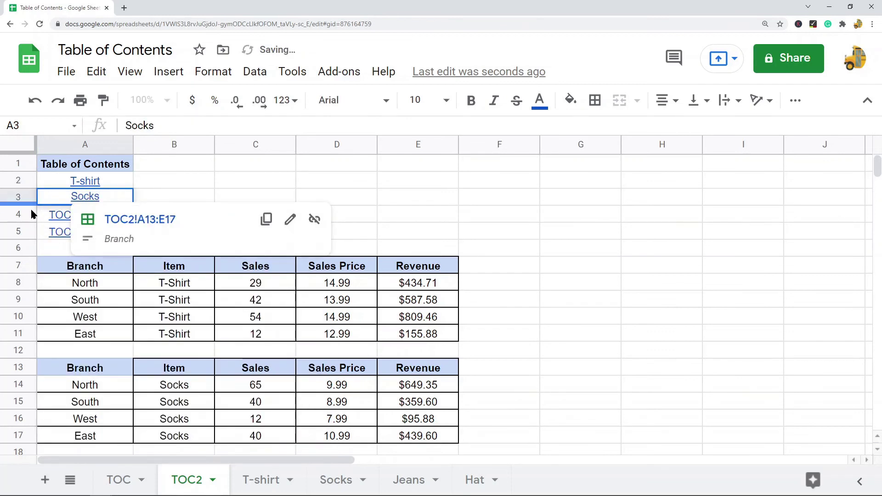
# Step: Relabel the A4 and A5 range links as 'Jeans' and 'Hat'
pyautogui.click(51, 218)
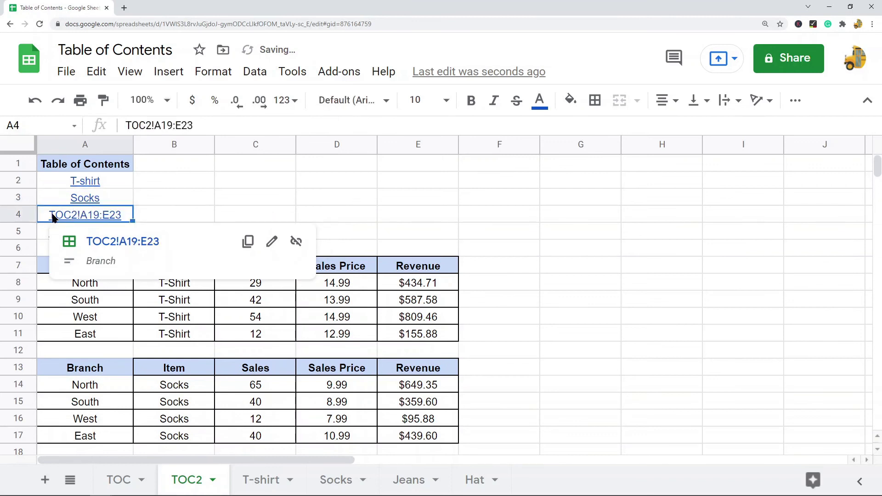
pyautogui.click(271, 241)
pyautogui.moveTo(158, 257); pyautogui.dragTo(64, 251)
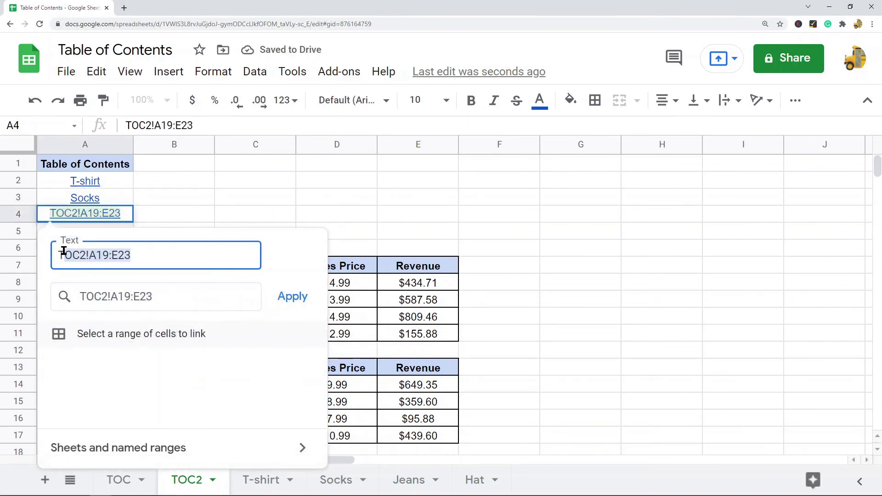
pyautogui.press('BackSpace')
pyautogui.write('Jeans')
pyautogui.press('Return')
pyautogui.click(49, 233)
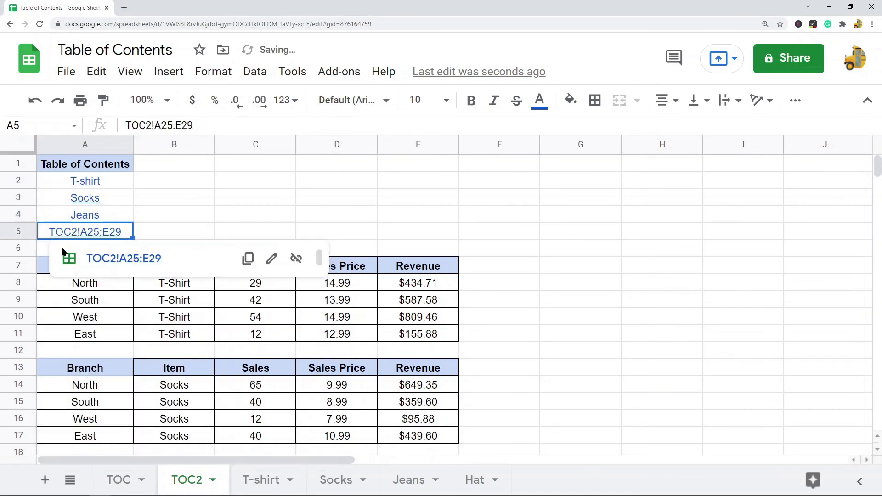
pyautogui.click(270, 258)
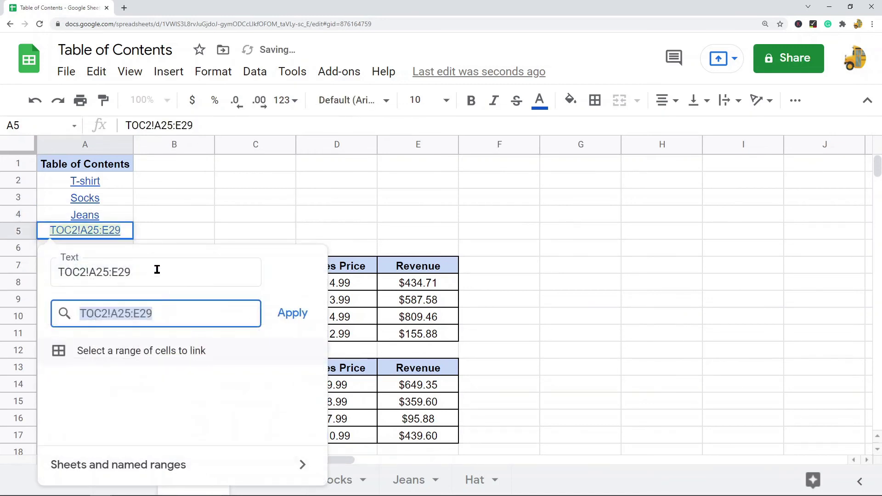
pyautogui.moveTo(157, 269); pyautogui.dragTo(1, 270)
pyautogui.write('Hat')
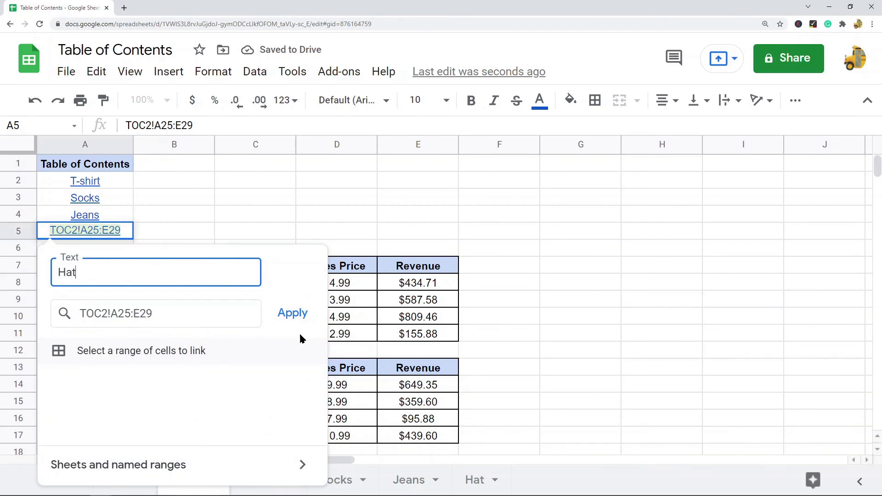
pyautogui.click(292, 313)
pyautogui.click(587, 272)
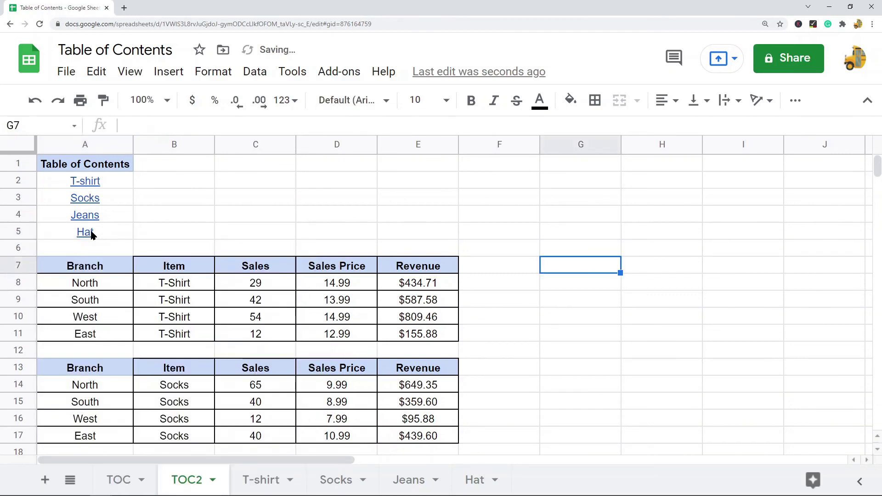
pyautogui.click(91, 235)
pyautogui.click(115, 257)
pyautogui.scroll(10, 323, 288)
pyautogui.click(101, 217)
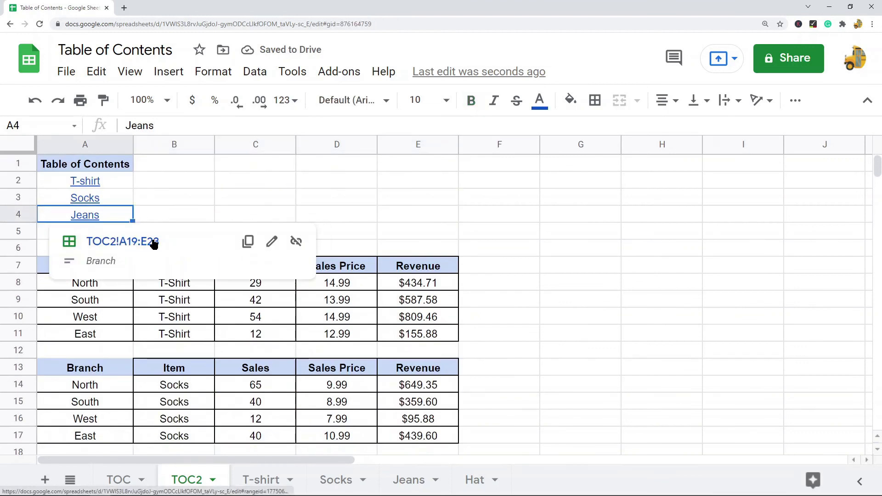
pyautogui.click(153, 241)
pyautogui.click(643, 321)
pyautogui.scroll(5, 569, 303)
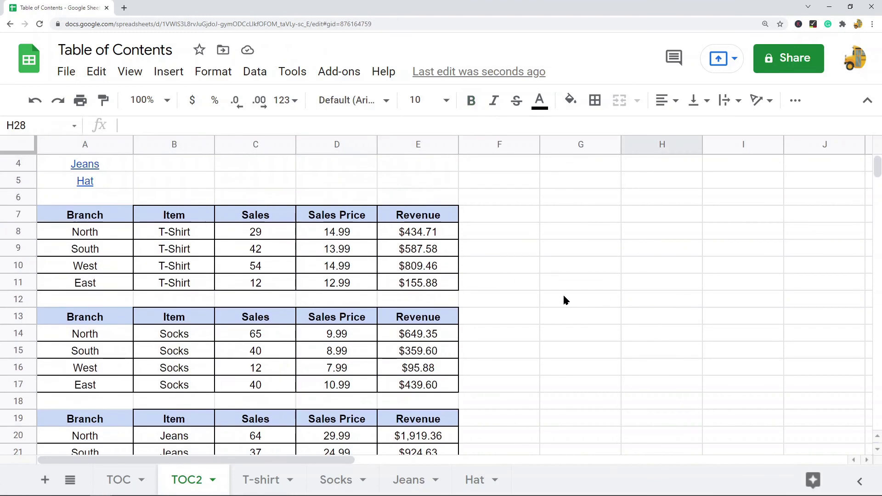